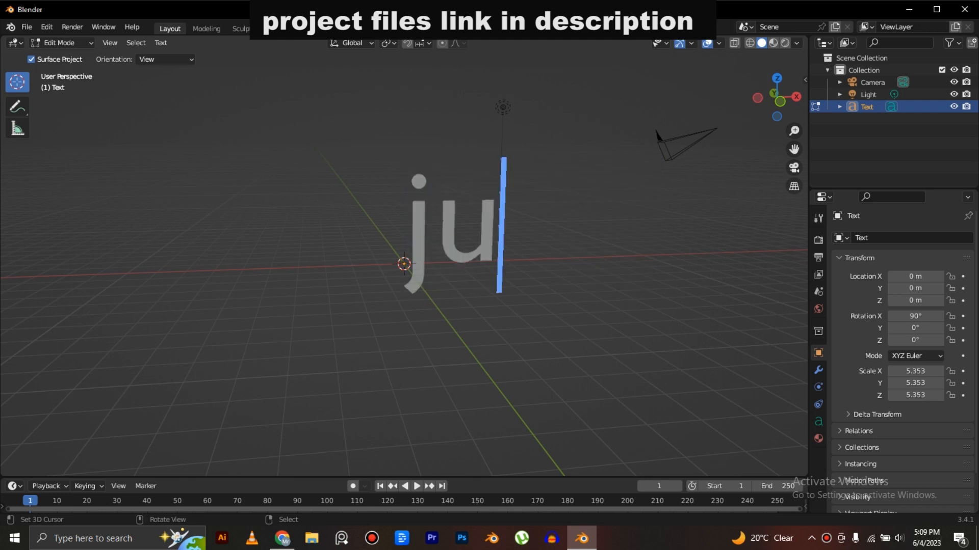
- Replace the text object's content with JUST in capitals
key("Tab")
key("ctrl+a")
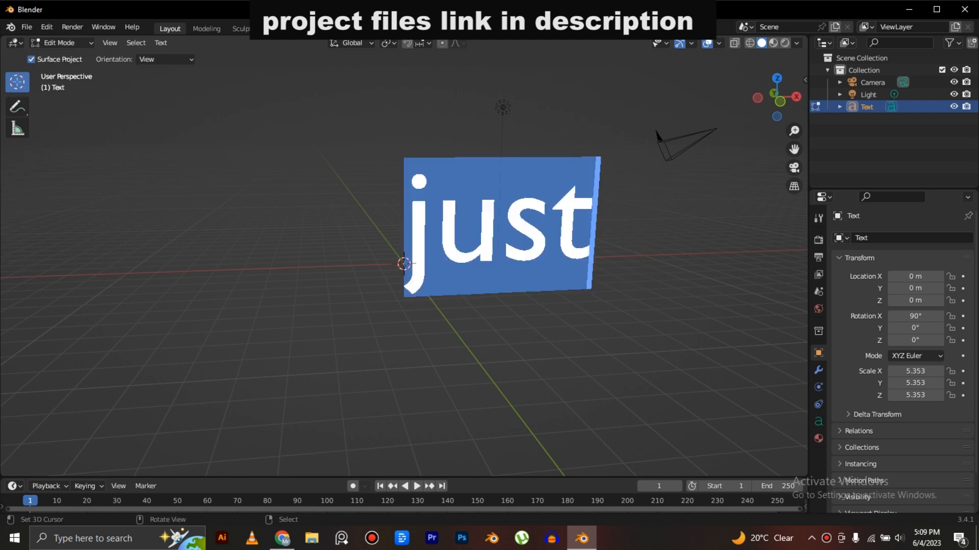
type("JUST")
key("Tab")
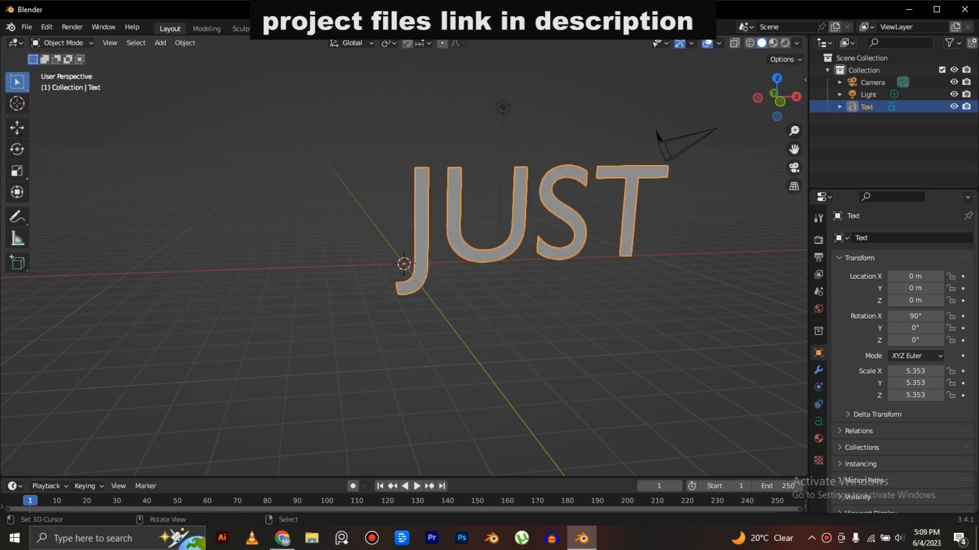
- In front view, scale the JUST text to about 3.854 and move it to about X -3.18 m, Z 0.68 m
key("KP_1")
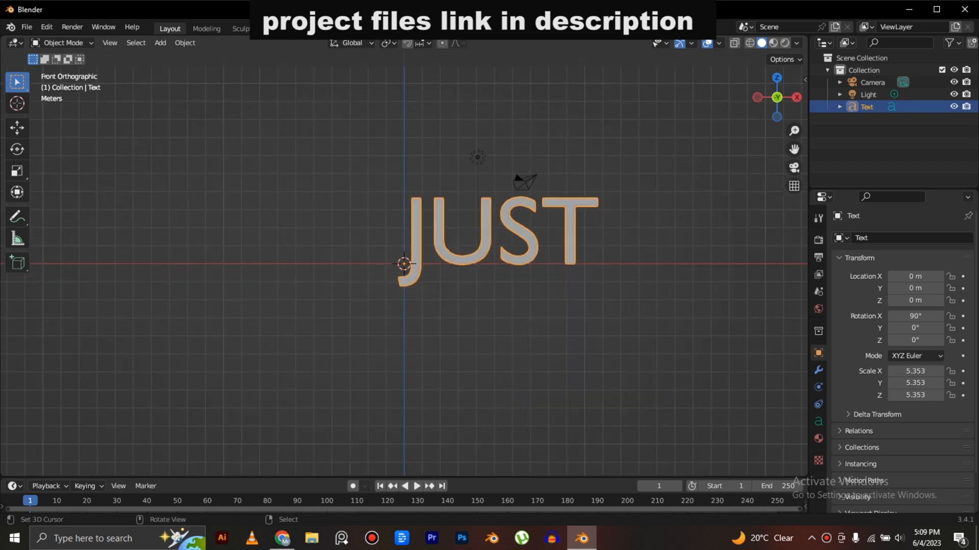
key("s")
key("g")
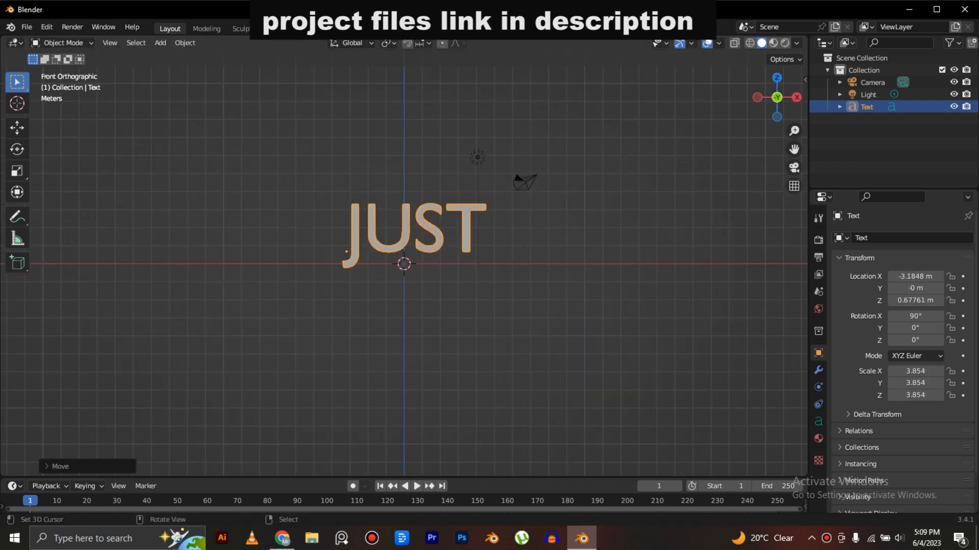
- Look through the camera, lock it to the view, and orbit it to a slightly angled view of the text
key("KP_0")
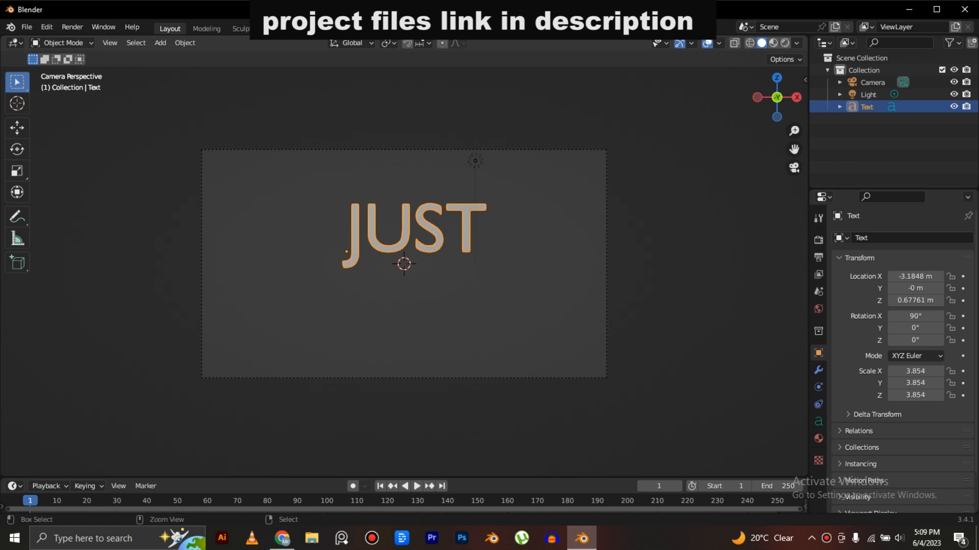
scroll(403, 263, "up", 2)
key("n")
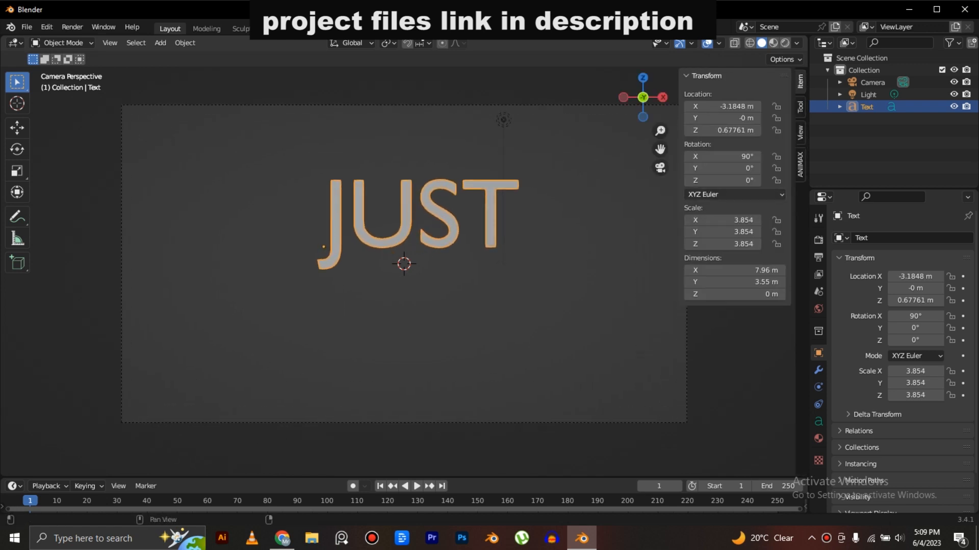
left_click(799, 133)
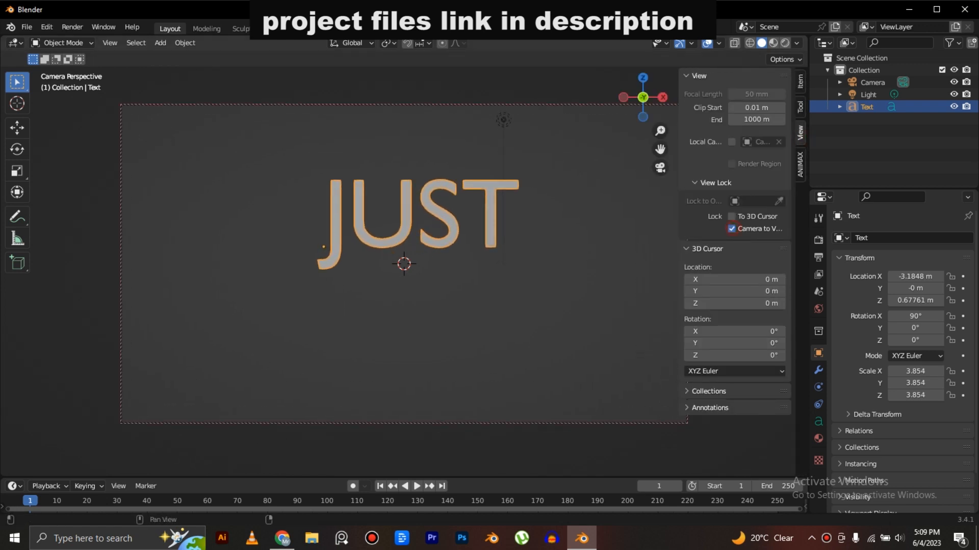
key("n")
middle_click_drag(458, 265, 488, 282)
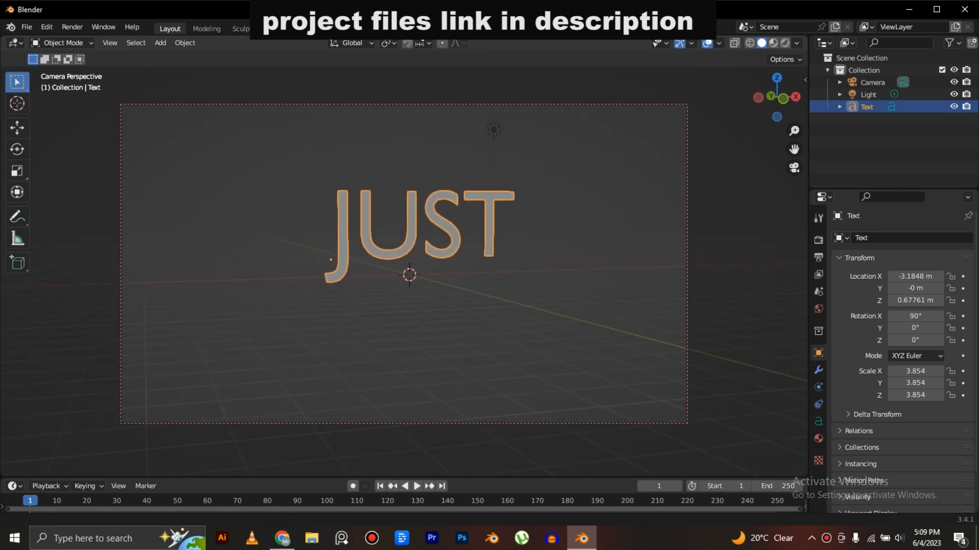
- Open the Animation workspace and show its main viewport from the front in wireframe shading
left_click(429, 29)
key("KP_1")
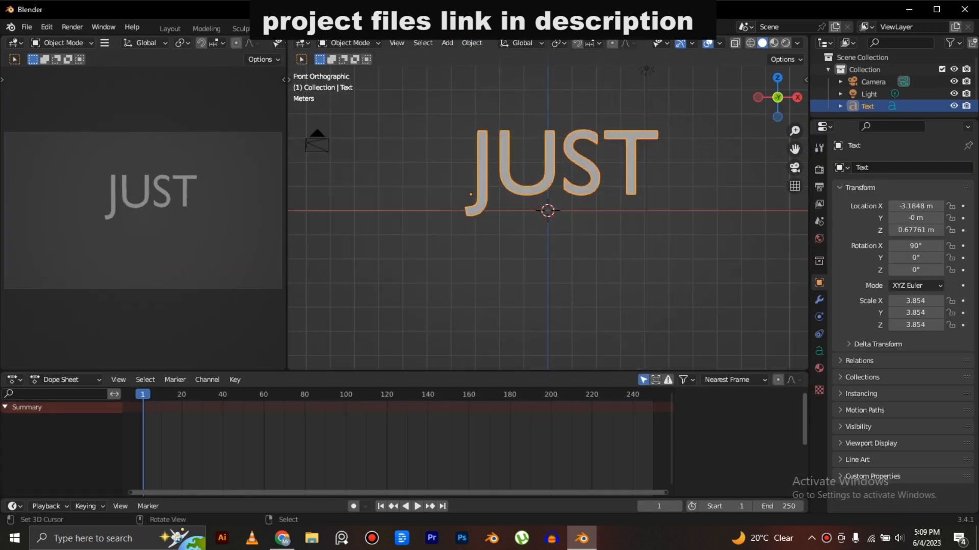
key("z")
left_click(457, 189)
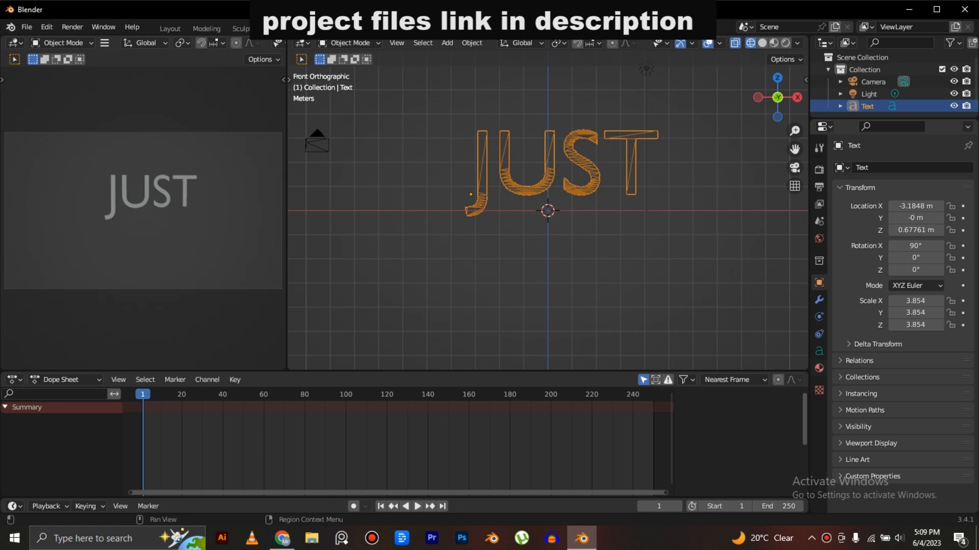
- Load Arial Black as the text's regular font
left_click(819, 352)
left_click(851, 311)
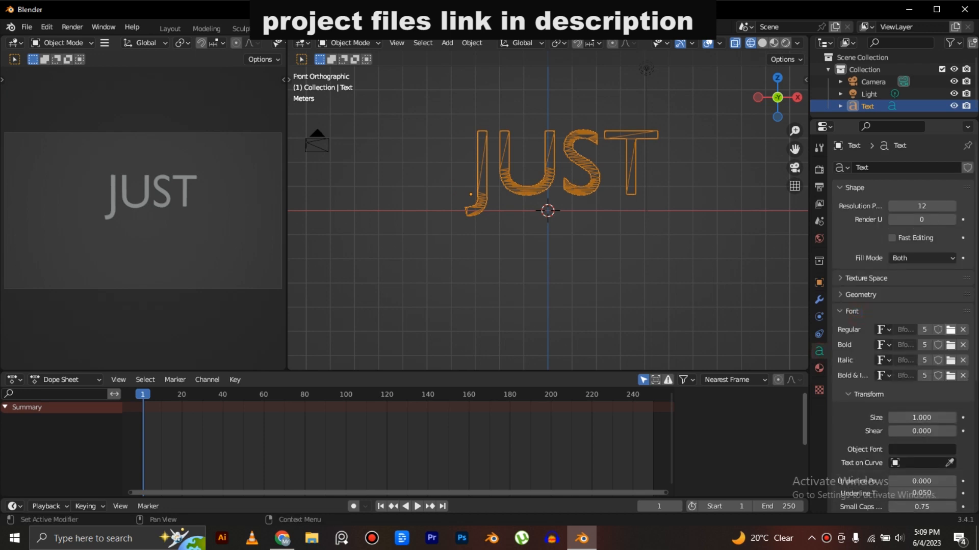
left_click(950, 330)
double_click(356, 147)
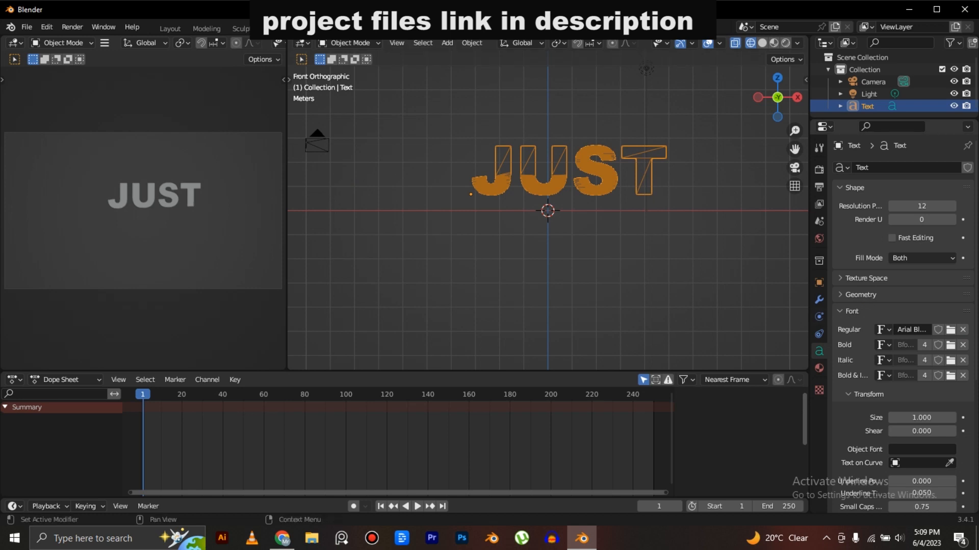
- Extrude the JUST text to about 1.28 m
left_click(861, 294)
left_click_drag(921, 326, 951, 327)
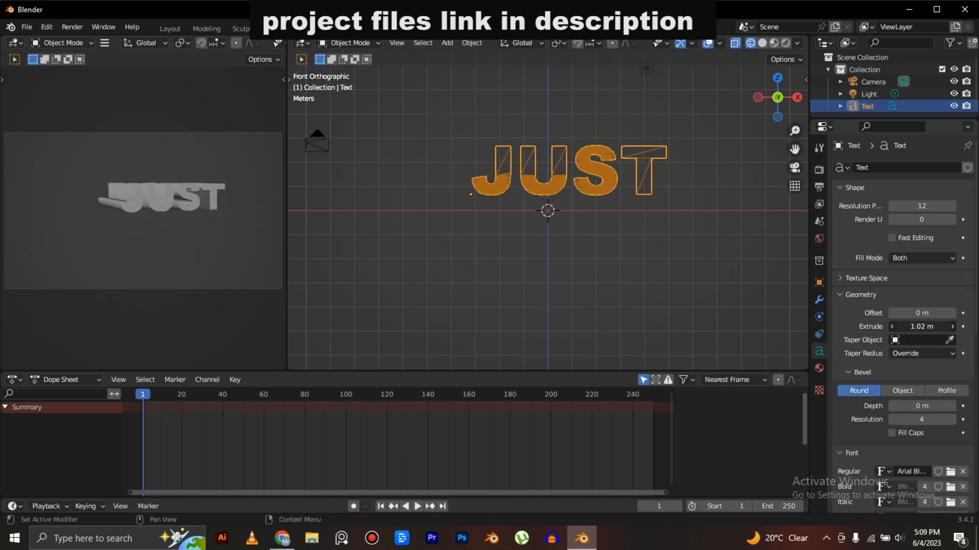
scroll(144, 210, "down", 1)
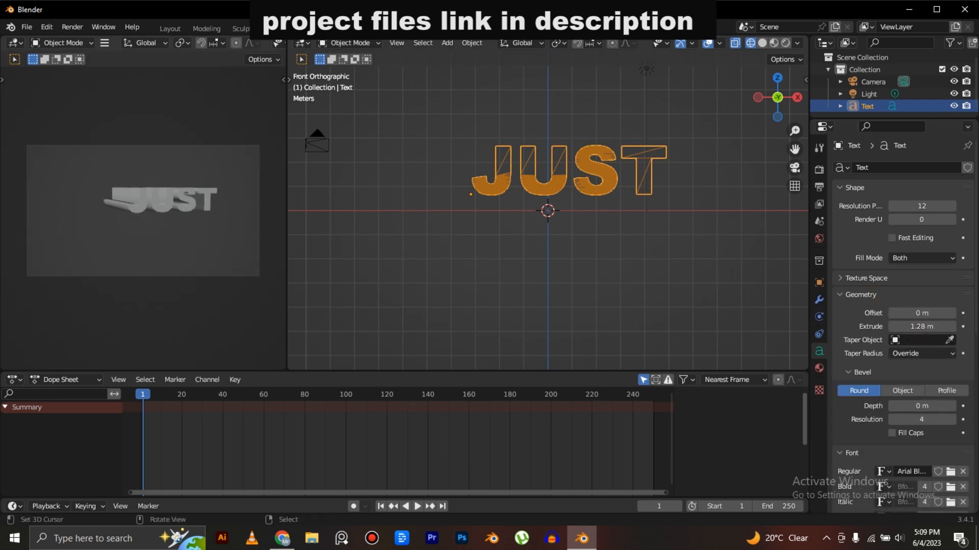
- In the Layout workspace, reframe the camera on the extruded text and switch the viewport to rendered shading
left_click(302, 44)
left_click(340, 76)
key("KP_7")
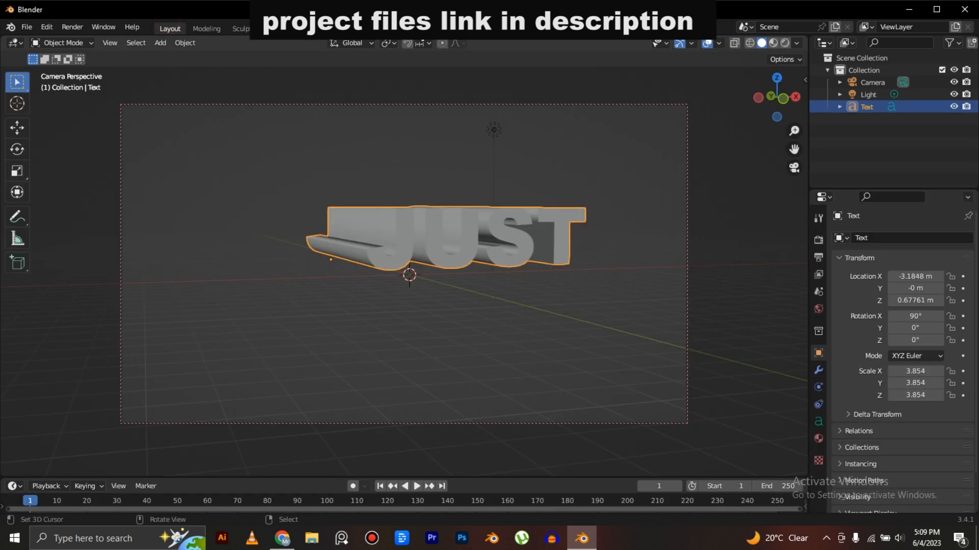
key("g")
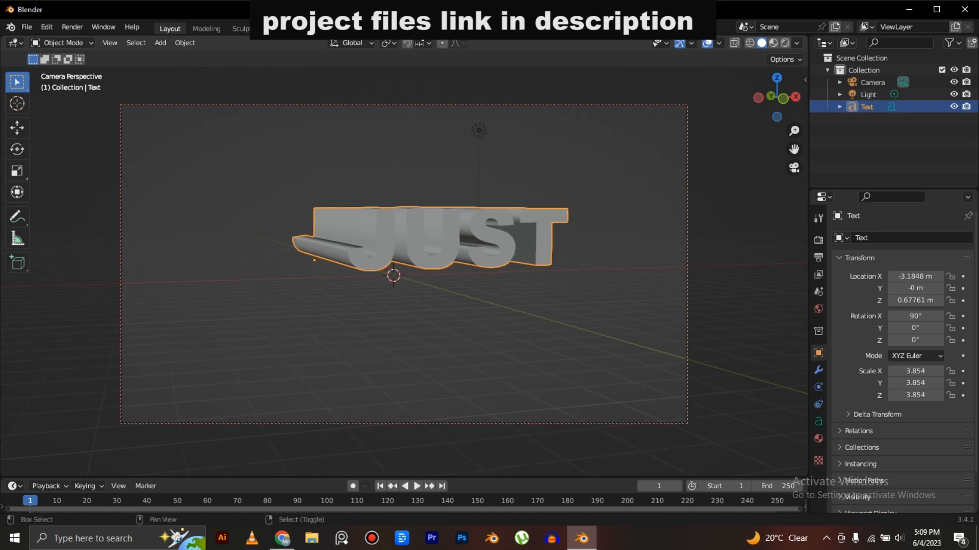
middle_click_drag(403, 276, 405, 282, "shift")
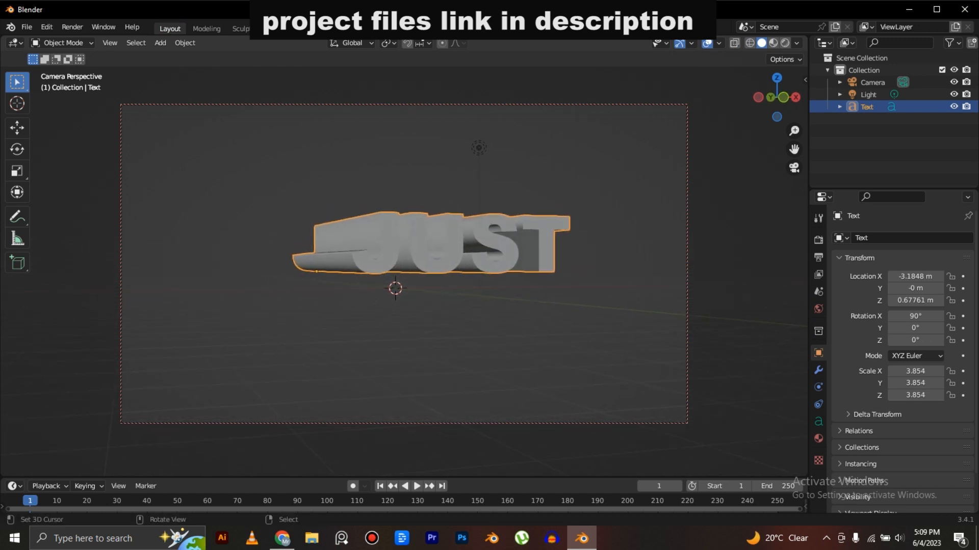
key("z")
left_click(481, 160)
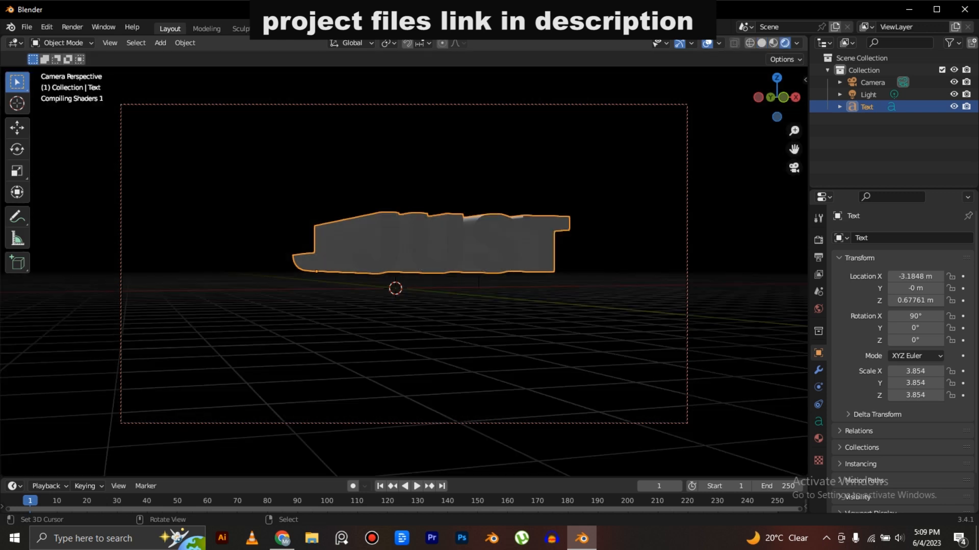
- Return to the Animation workspace and set its camera preview to rendered shading
left_click(430, 28)
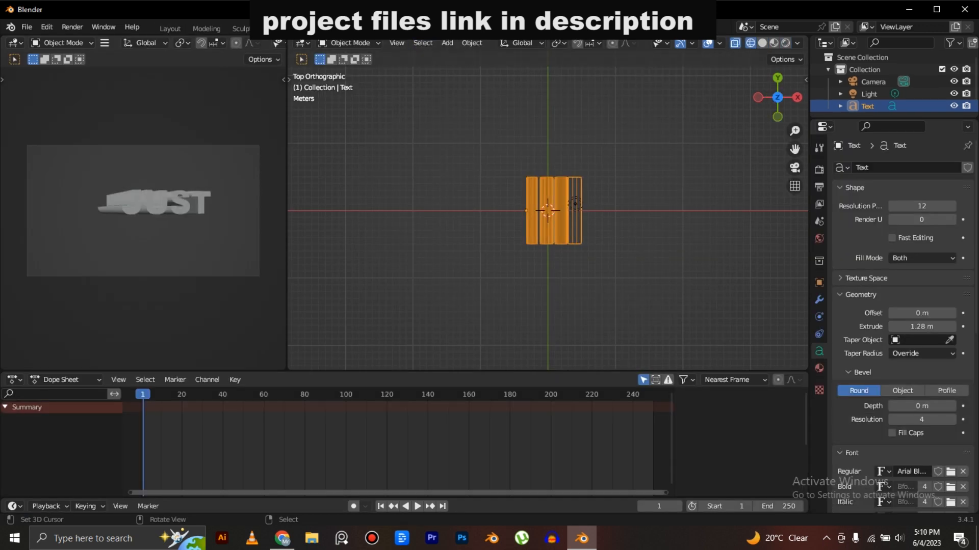
left_click(139, 130)
scroll(547, 210, "down", 2)
scroll(548, 210, "up", 3)
- Move the point light in front of the text in top view and set its radius to 3 m
left_click(581, 203)
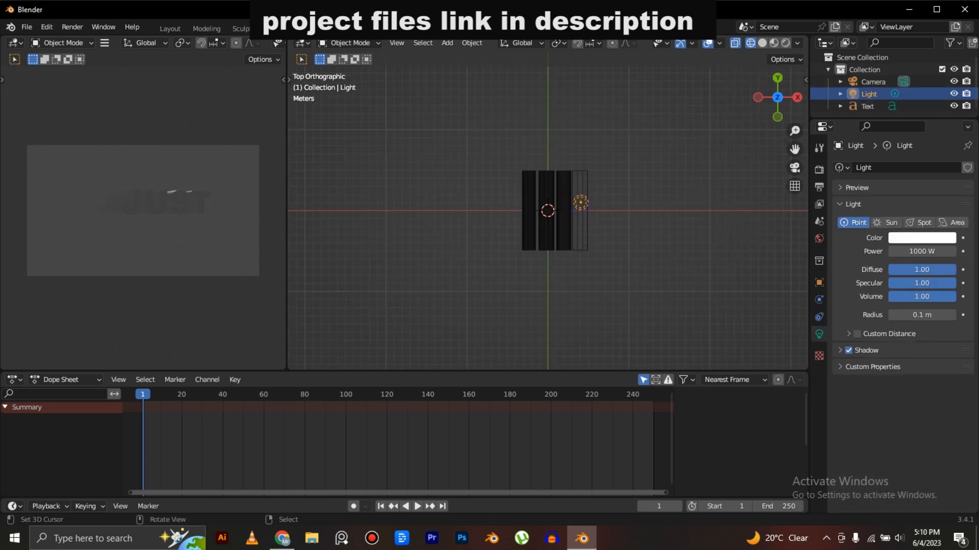
key("g")
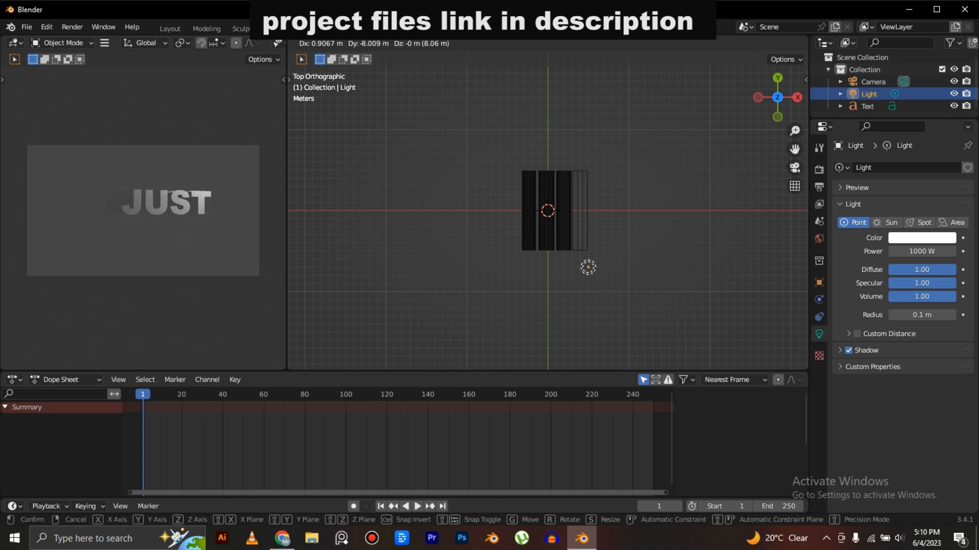
left_click(582, 301)
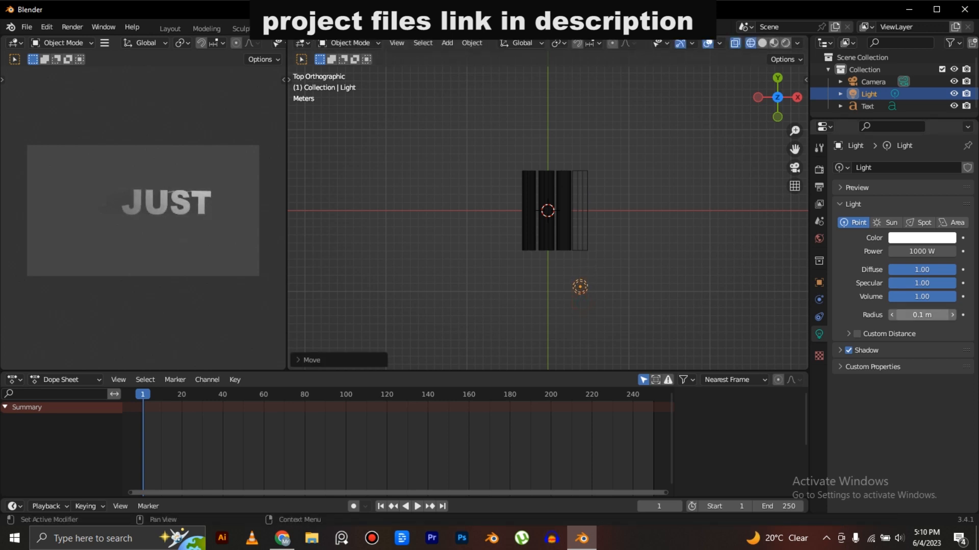
type("3")
key("Return")
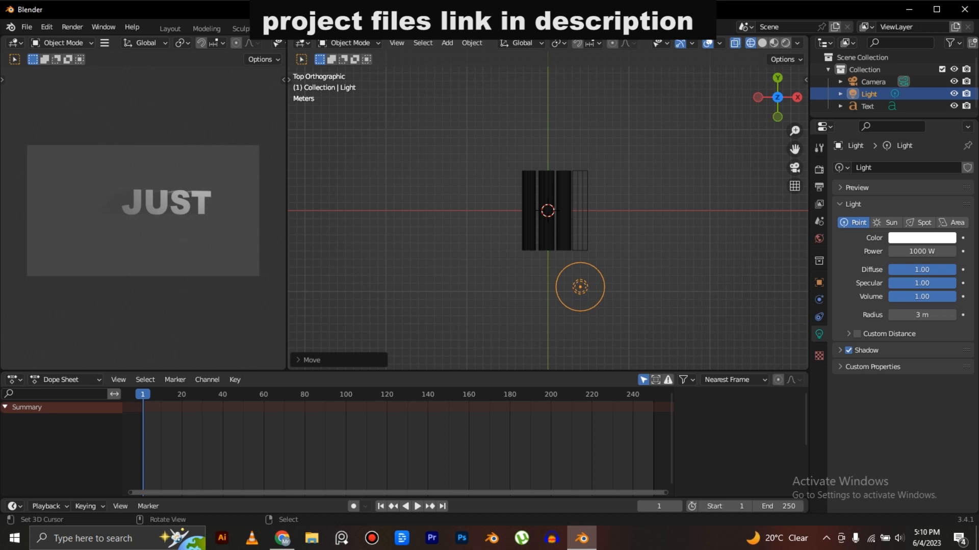
- In front view, duplicate the light twice, placing one copy to the left of the text and the other below it
key("KP_1")
scroll(548, 210, "up", 4)
key("g")
key("Escape")
key("shift+d")
key("Return")
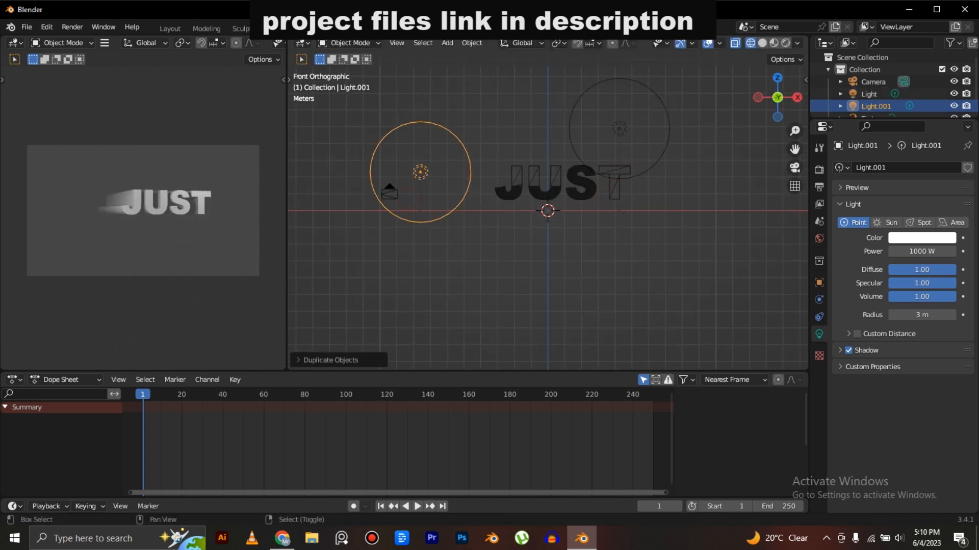
key("shift+d")
left_click(558, 284)
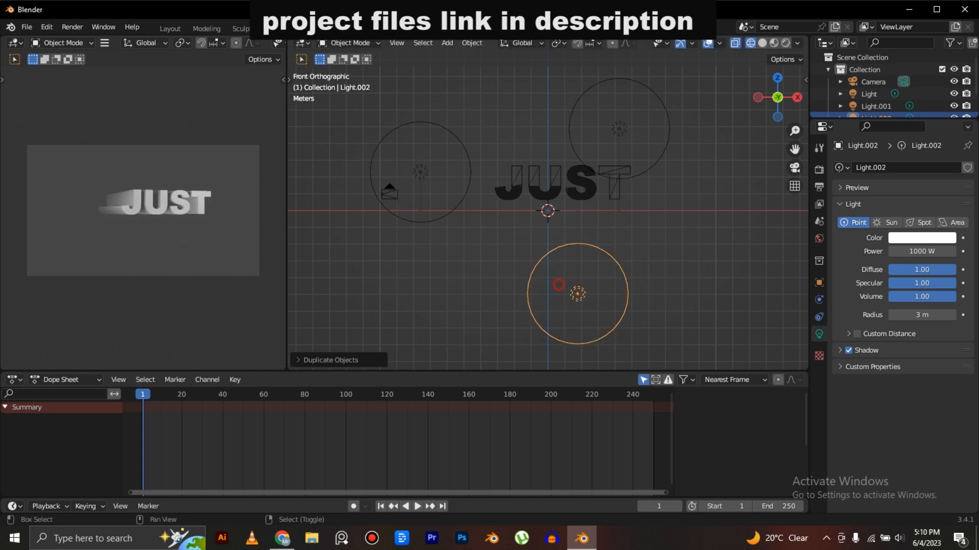
left_click(301, 43)
left_click(331, 76)
scroll(143, 211, "up", 1)
scroll(144, 210, "up", 2)
left_click(302, 43)
left_click(331, 76)
- Duplicate the JUST text directly below the original and change the copy's wording to DO
right_click(580, 184)
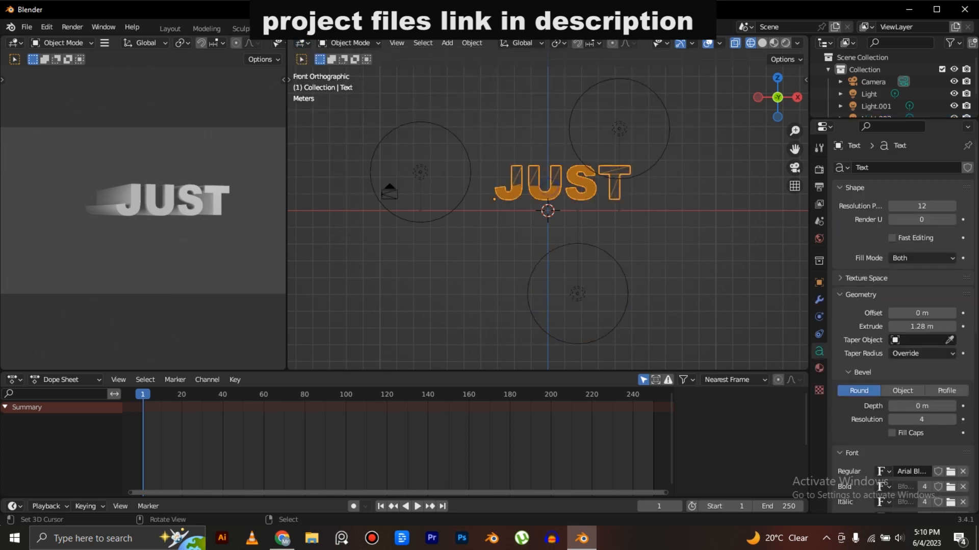
scroll(580, 185, "up", 3)
key("shift+d")
key("Return")
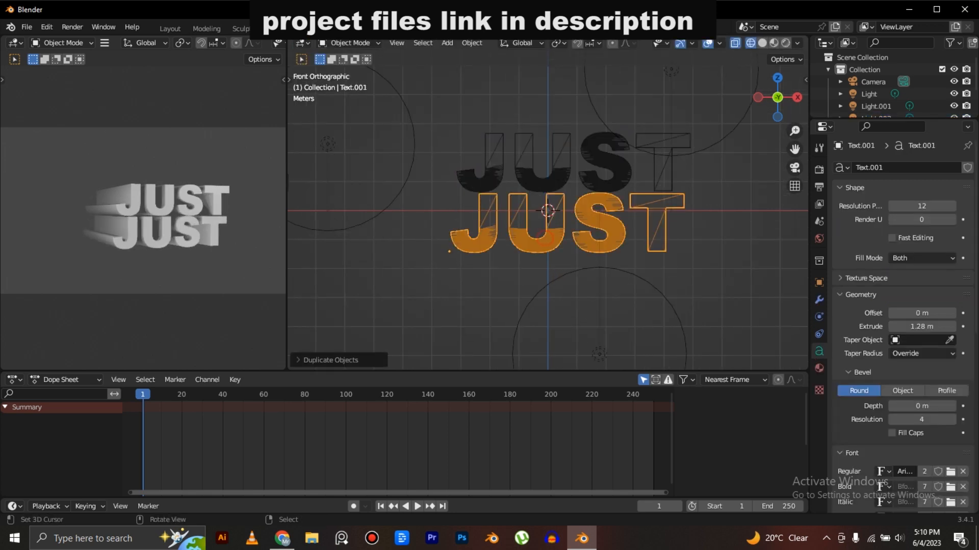
key("Tab")
key("BackSpace")
key("BackSpace")
key("BackSpace")
key("BackSpace")
type("DO")
key("Tab")
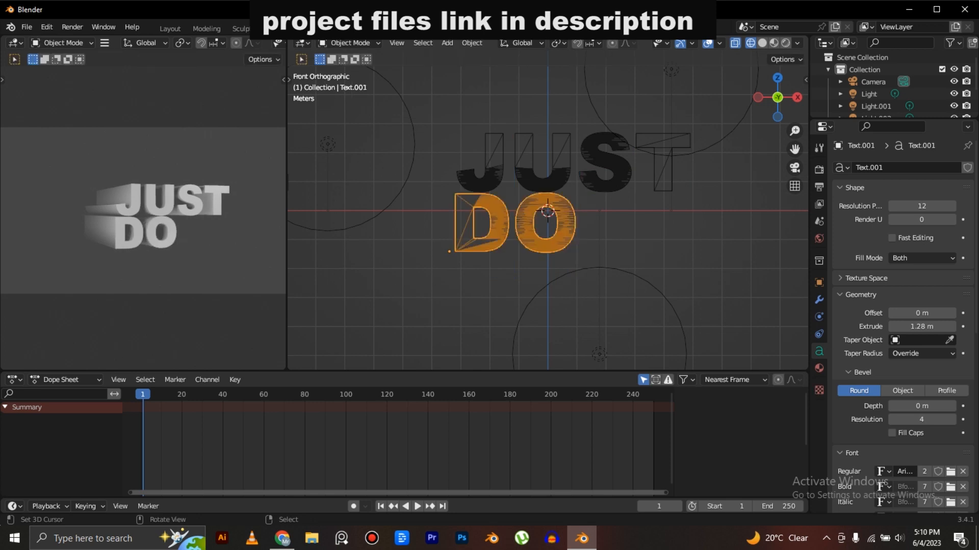
- Duplicate DO to its right, change the copy's wording to IT, and shift it slightly down
key("shift+d")
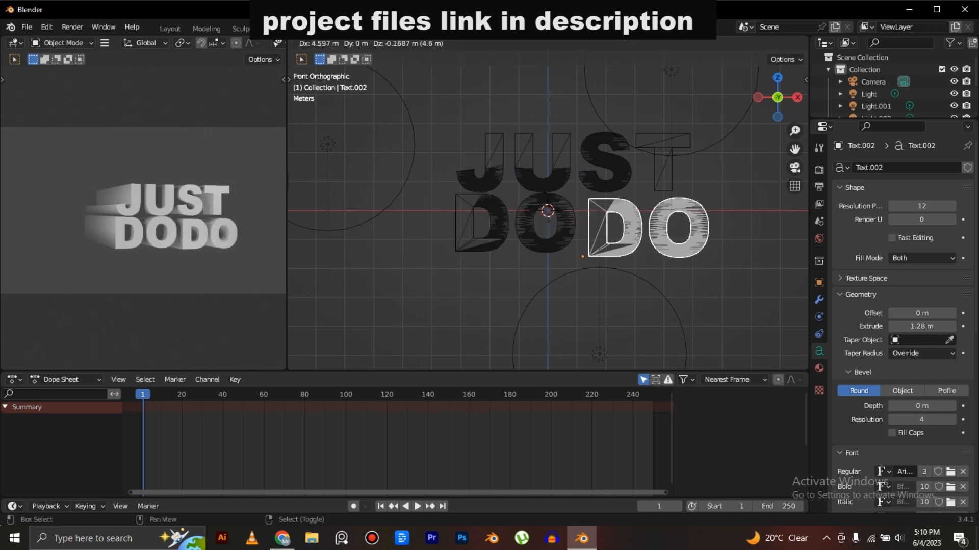
key("Return")
key("Tab")
key("ctrl+a")
type("IT")
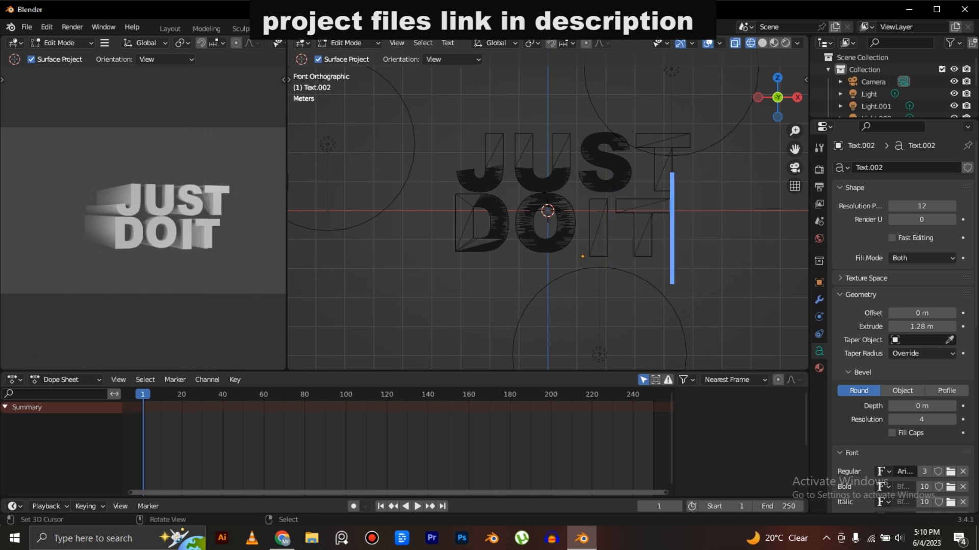
key("Tab")
key("g")
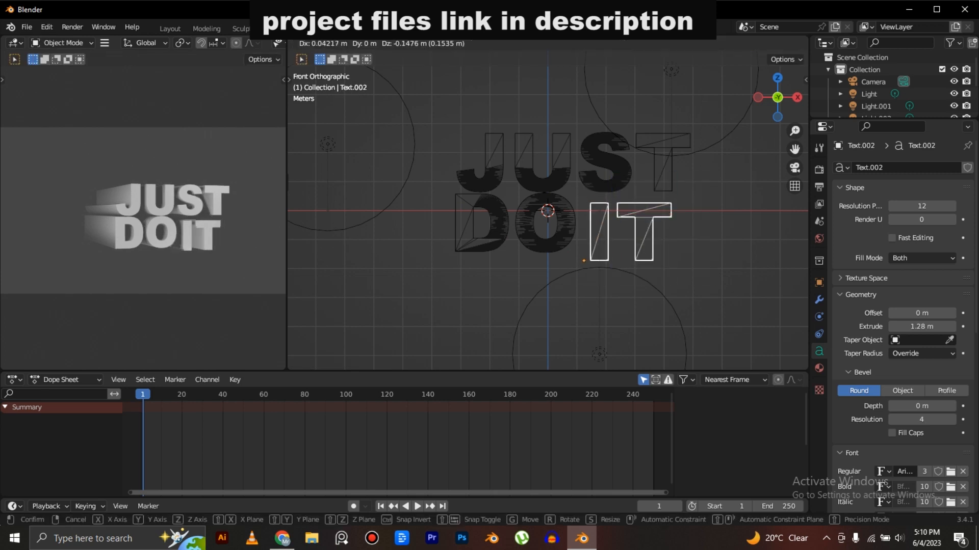
key("Return")
- Duplicate IT below the other words, change the copy's wording to NOW, and return to the Layout workspace
key("shift+d")
key("Return")
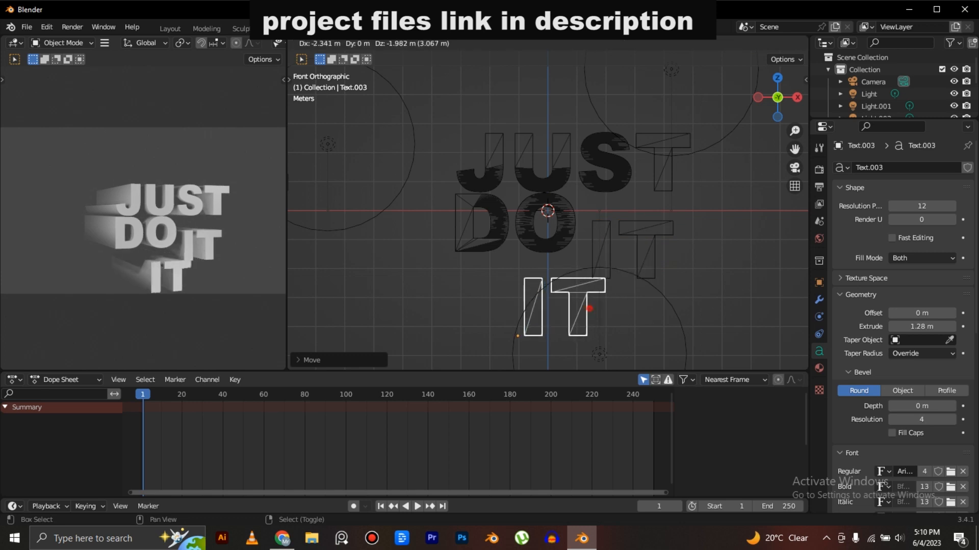
key("Tab")
key("ctrl+a")
type("NOW")
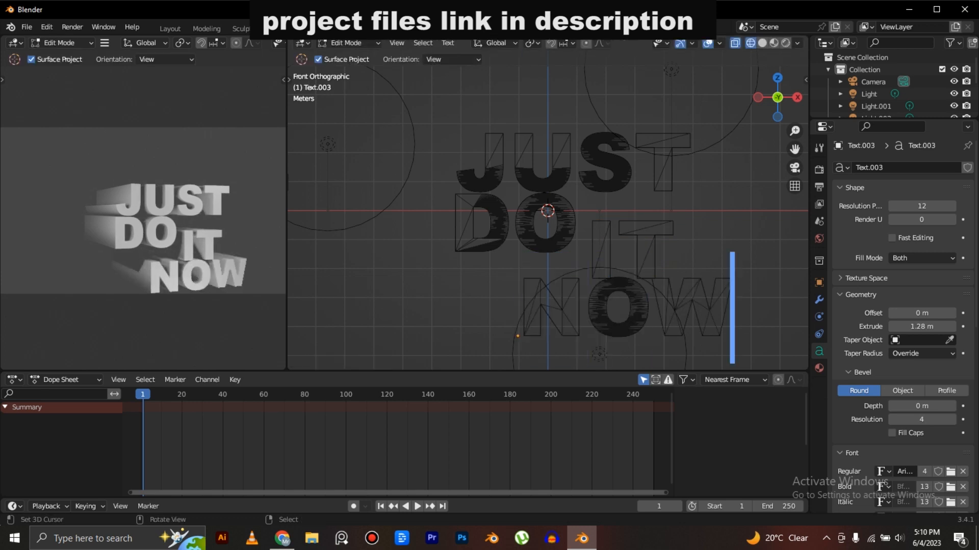
key("Tab")
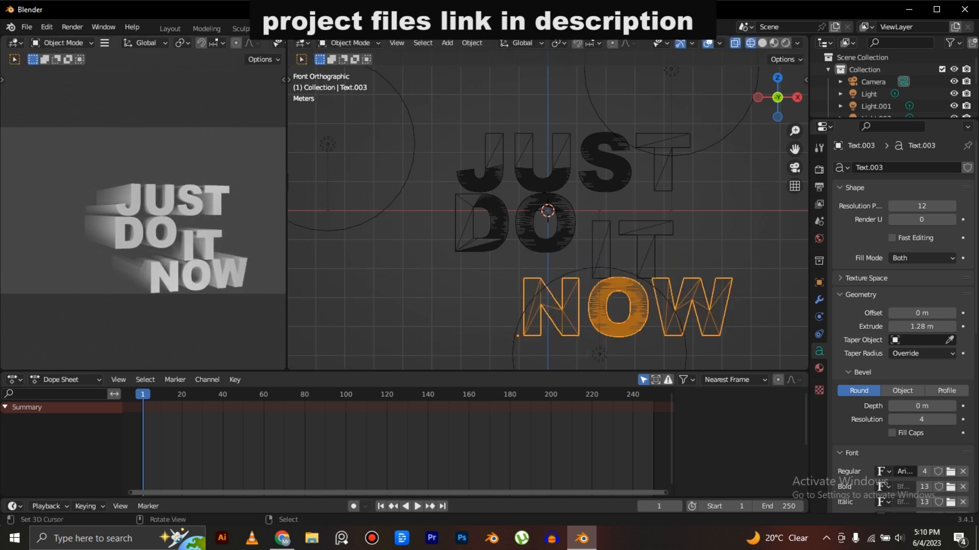
left_click(170, 28)
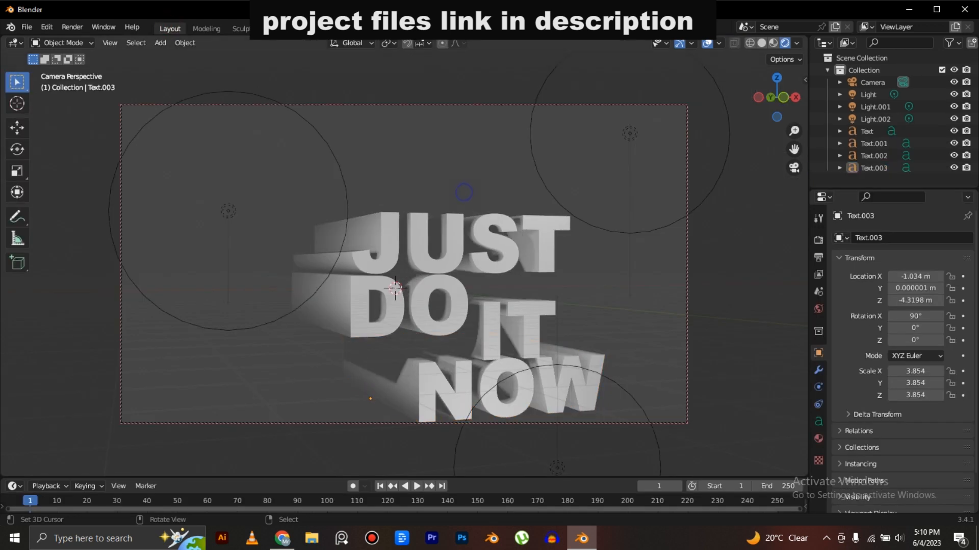
- Select all four words and stretch them along the Y axis to about 1.5 times their depth in top view
middle_click_drag(402, 285, 401, 235, "shift")
left_click(429, 28)
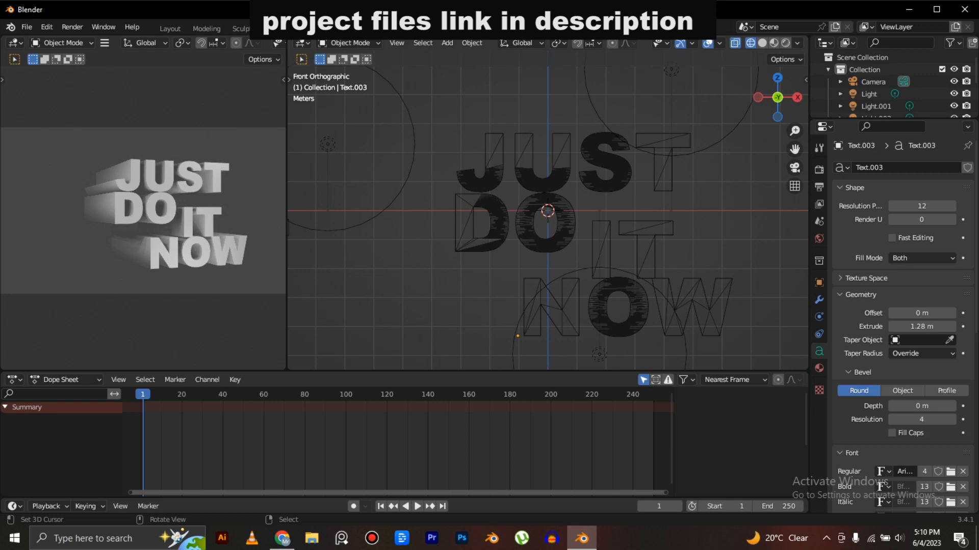
right_click(641, 242)
right_click(699, 289, "shift")
right_click(552, 226, "shift")
right_click(552, 178, "shift")
middle_click_drag(552, 178, 552, 249)
scroll(548, 211, "down", 8)
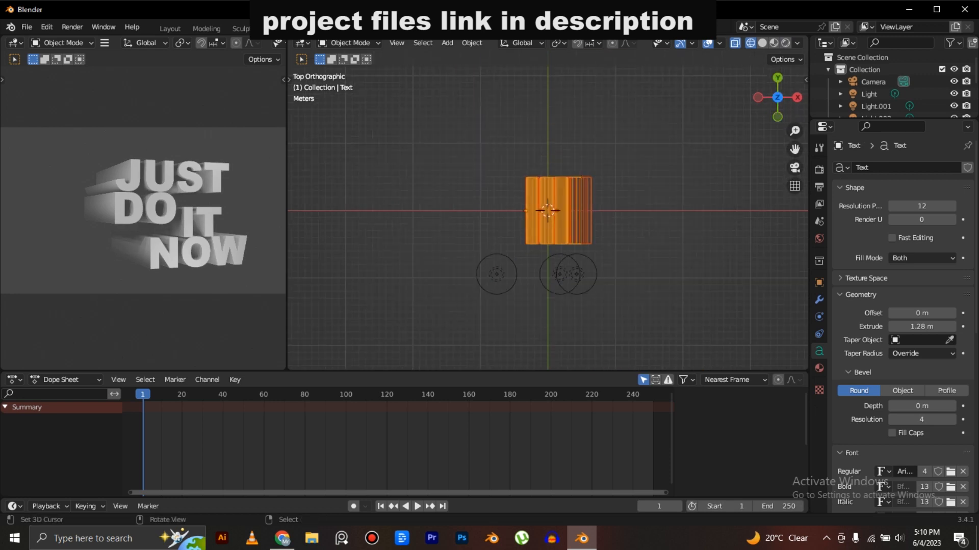
key("t")
left_click(304, 127)
key("t")
left_click_drag(538, 162, 540, 134)
key("s")
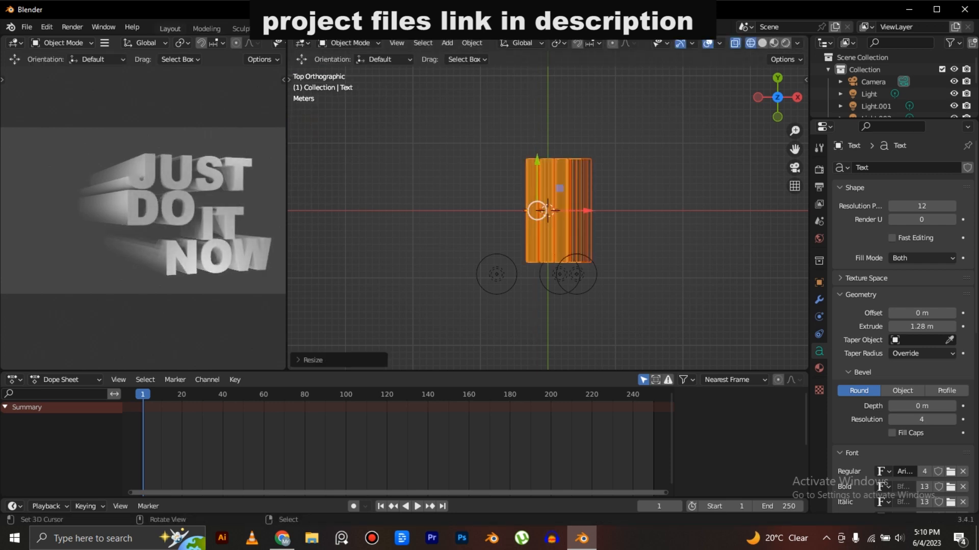
left_click(168, 28)
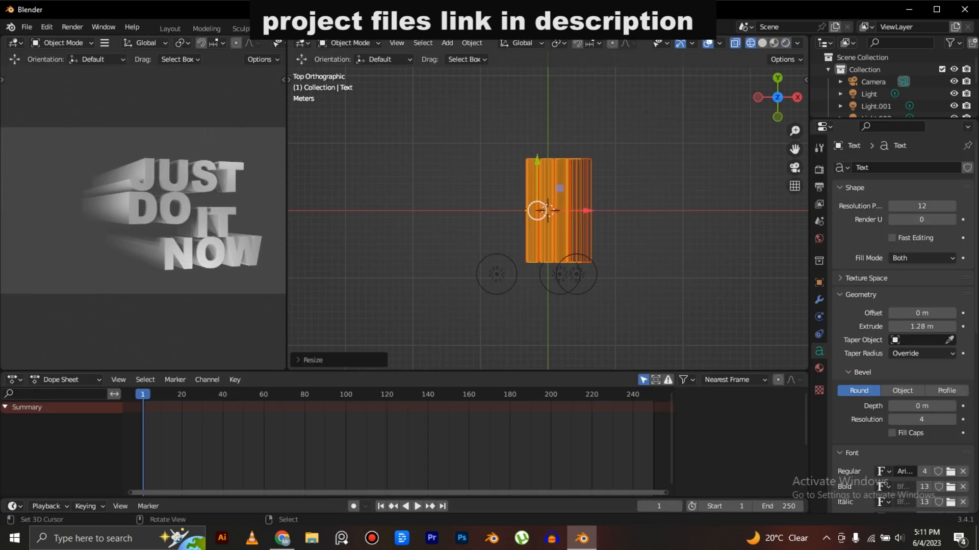
- Display the scene in solid shading and give JUST a 0.006 m round bevel with resolution 16
right_click(629, 202)
key("z")
left_click(630, 235)
mouse_move(630, 235)
middle_mouse_down()
mouse_move(534, 162)
mouse_move(598, 149)
middle_mouse_up()
scroll(534, 162, "up", 5)
scroll(598, 150, "up", 2)
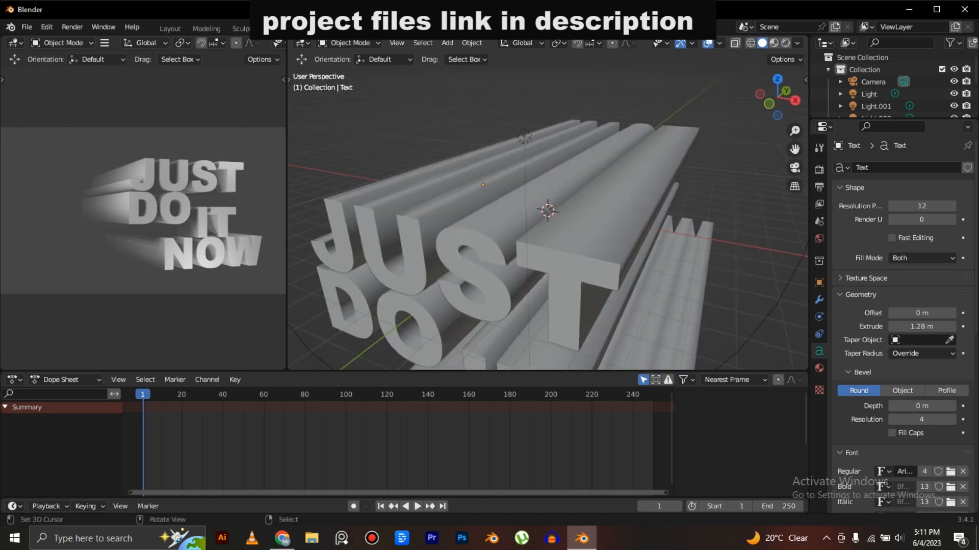
left_click(593, 228)
scroll(593, 228, "up", 3)
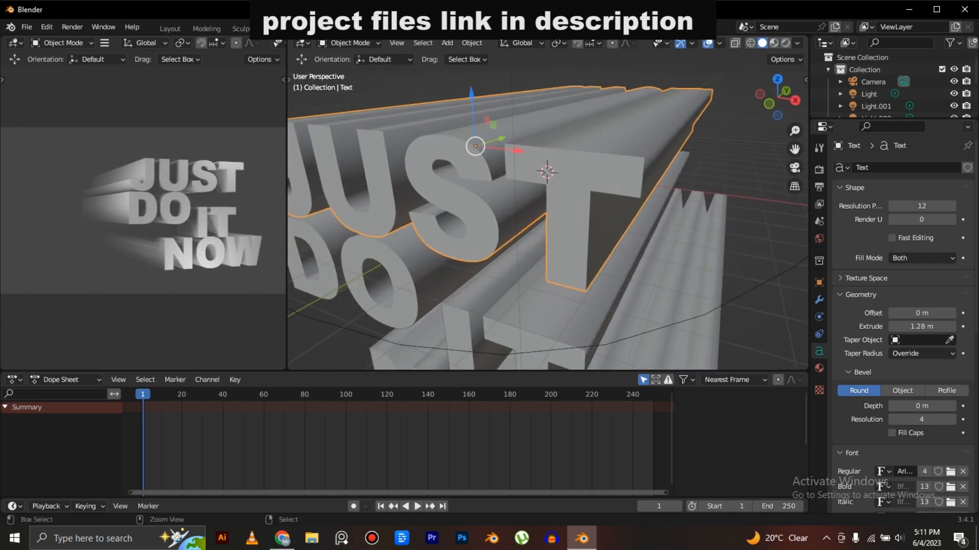
left_click_drag(921, 406, 953, 419)
- Duplicate JUST, shift the copy slightly back along the Y axis, and give the copy a deeper bevel
middle_click_drag(653, 204, 601, 229)
key("shift+d")
right_click(511, 227)
left_click_drag(655, 119, 664, 116)
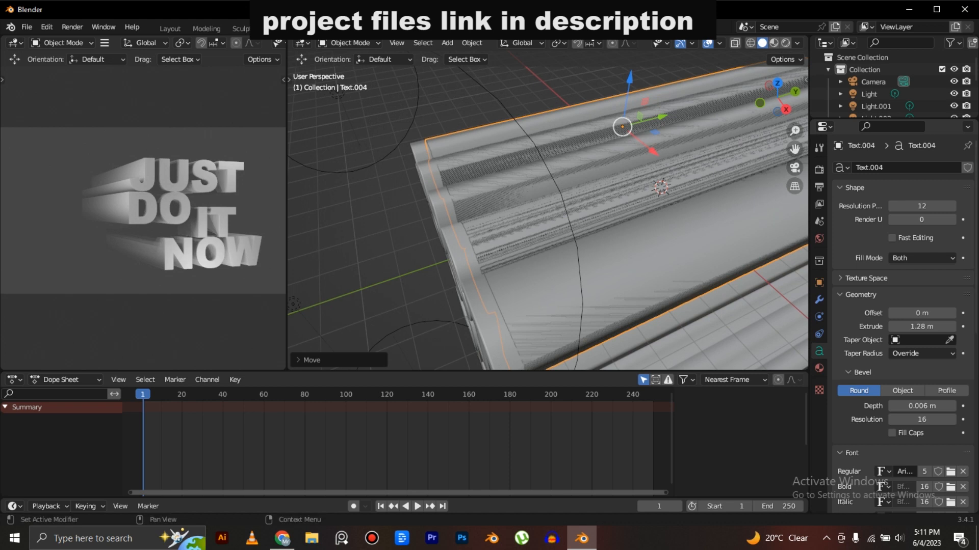
left_click(952, 406)
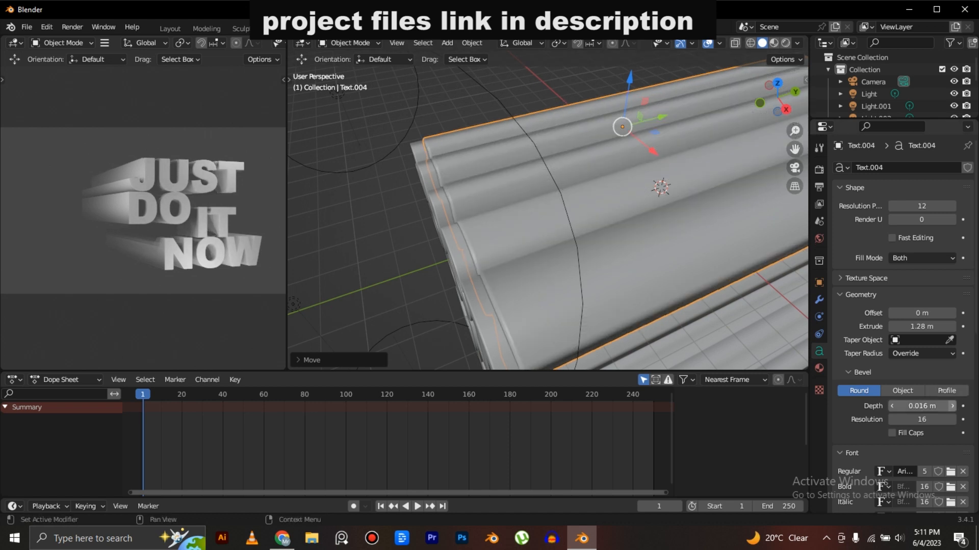
left_click(951, 406)
- Bevel DO by 0.01 m at resolution 15 and place a duplicate slightly behind it with a 0.03 m bevel depth
middle_click_drag(612, 204, 637, 176, "shift")
middle_click_drag(561, 224, 600, 245)
scroll(587, 230, "up", 3)
left_click(600, 246)
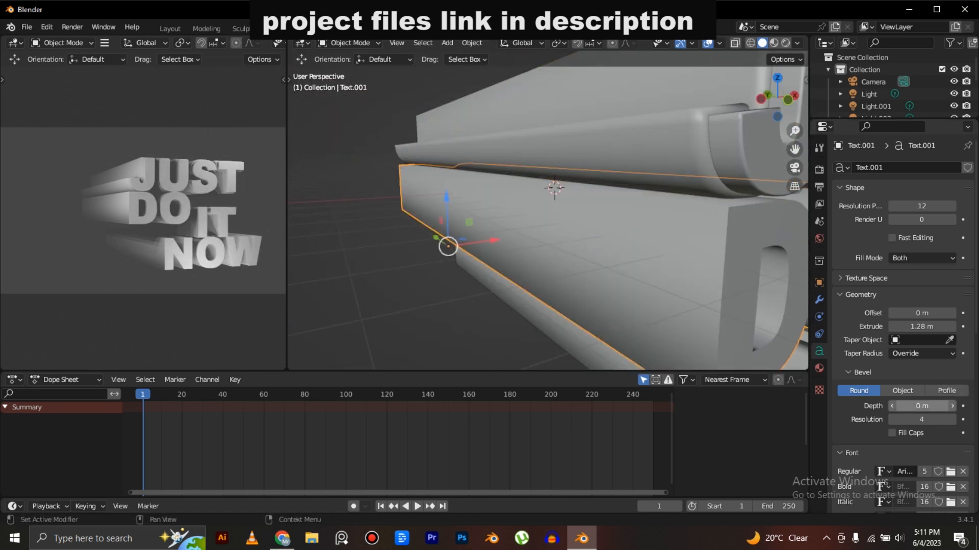
left_click(566, 253)
left_click(566, 253)
left_click_drag(436, 238, 428, 232)
left_click(952, 406)
left_click(952, 406)
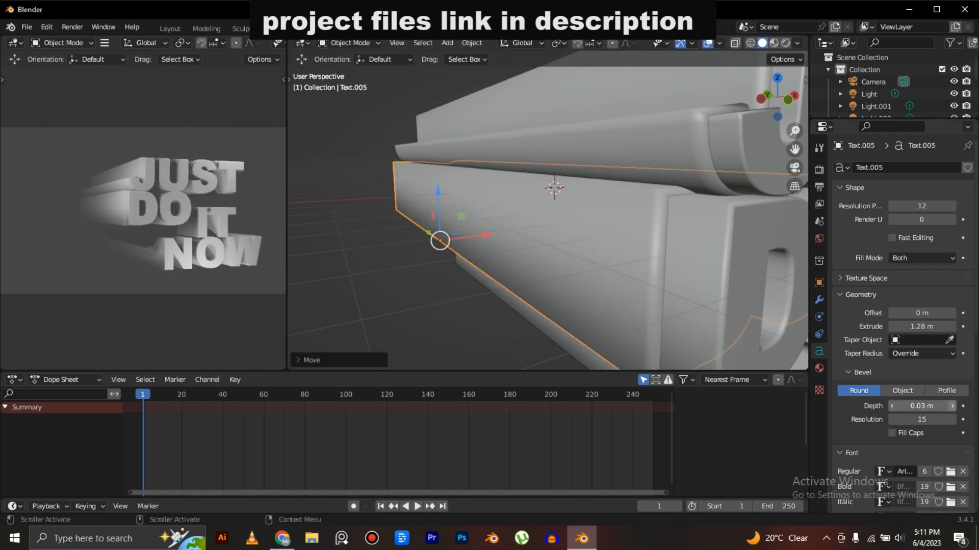
- Duplicate IT, shift the copy slightly back along the Y axis, and set the copy's bevel depth to 0.03 m
middle_click_drag(374, 203, 292, 216)
scroll(340, 207, "down", 4)
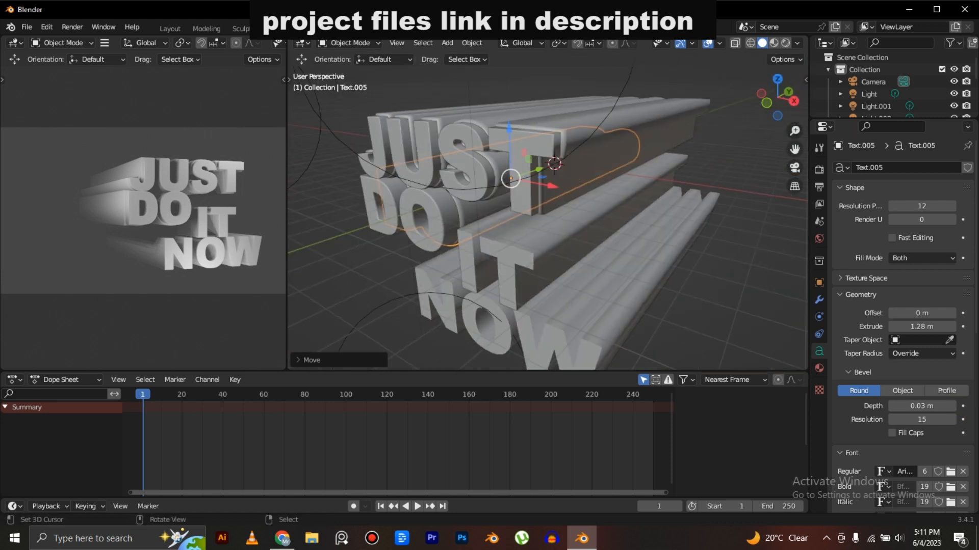
right_click(520, 251)
key("shift+d")
left_click(520, 250)
middle_click_drag(520, 250, 493, 266)
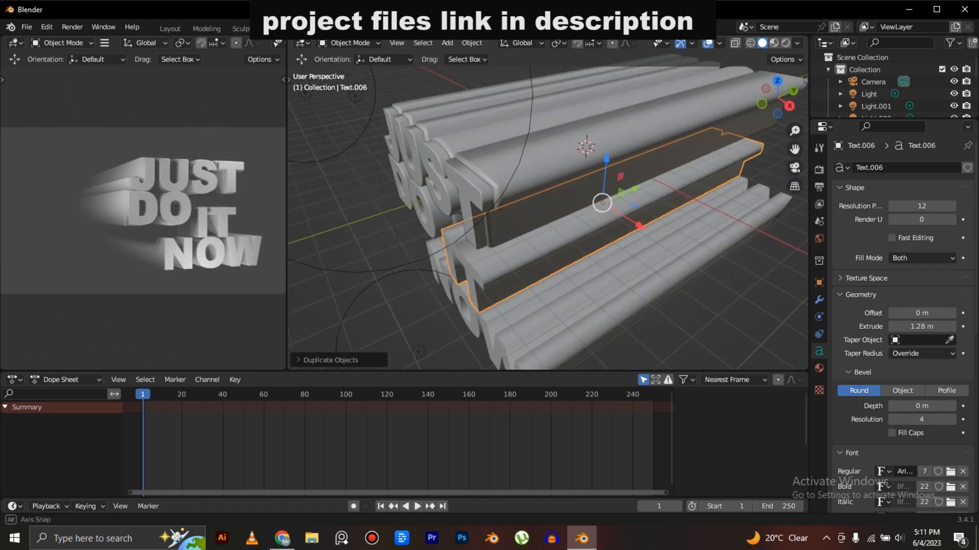
left_click_drag(634, 189, 645, 185)
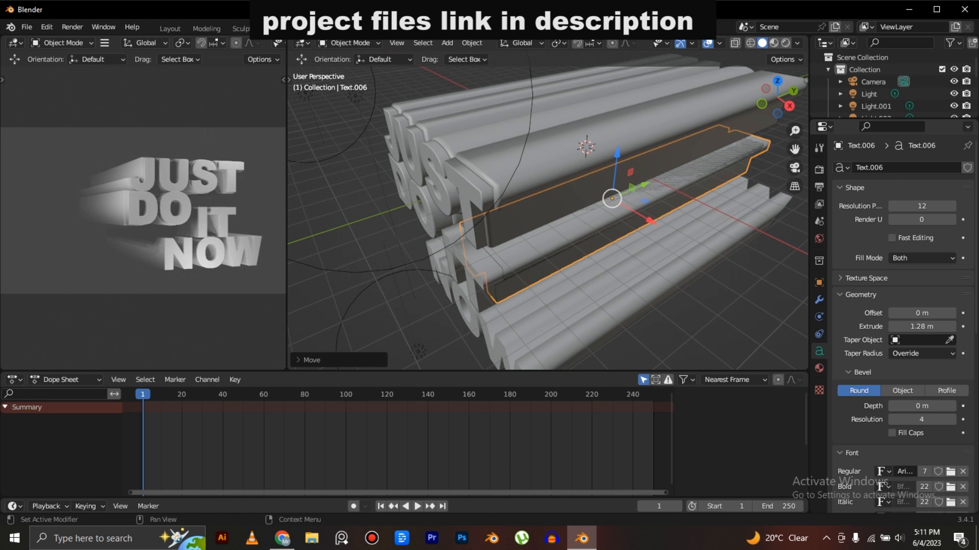
left_click_drag(922, 406, 931, 407)
middle_click_drag(714, 285, 703, 253)
left_click_drag(922, 406, 918, 406)
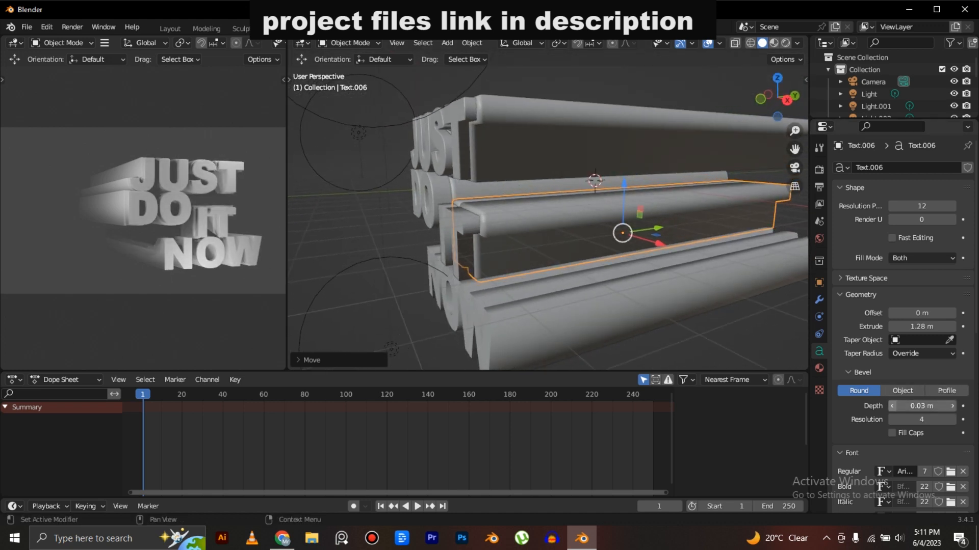
- Duplicate NOW, shift the copy slightly back along the Y axis, and set the copy's bevel depth to 0.04 m
right_click(561, 316)
key("shift+d")
left_click(561, 316)
left_click_drag(619, 256, 630, 255)
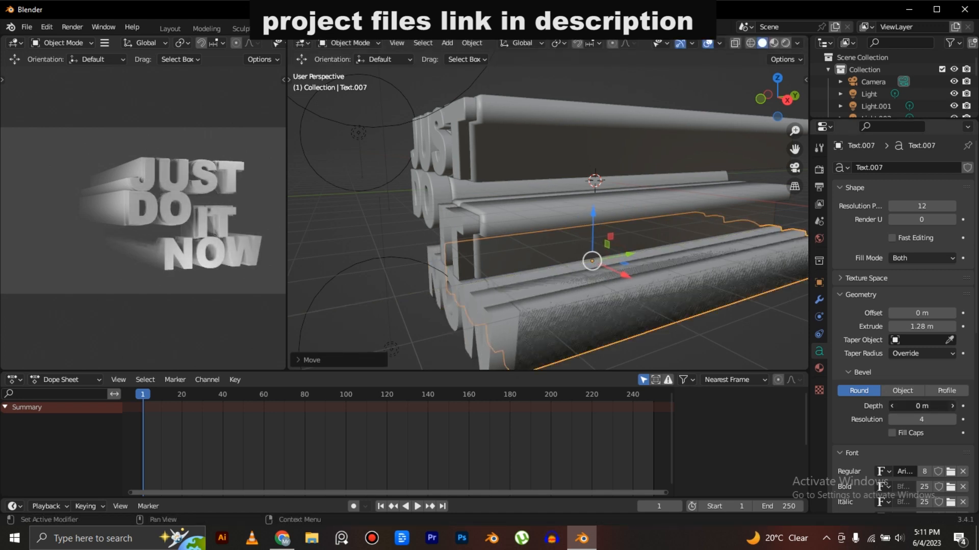
left_click_drag(922, 406, 931, 406)
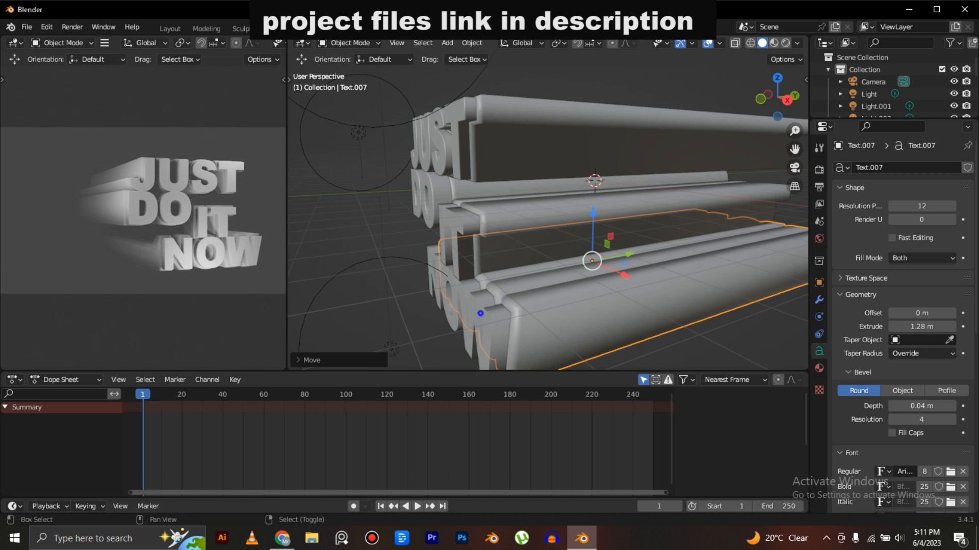
- In front view, select both copies of NOW and move them slightly down, away from IT
right_click(490, 331, "shift")
right_click(492, 312)
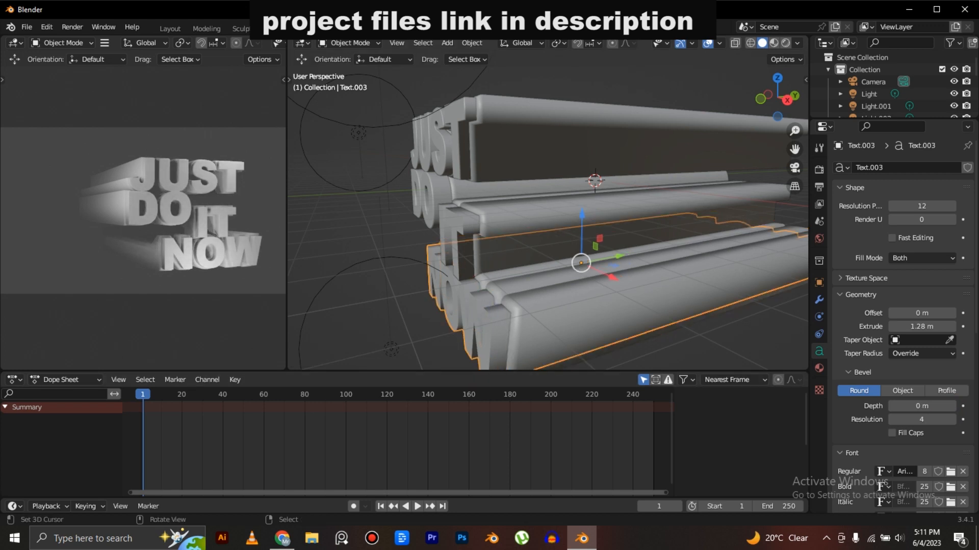
key("alt+a")
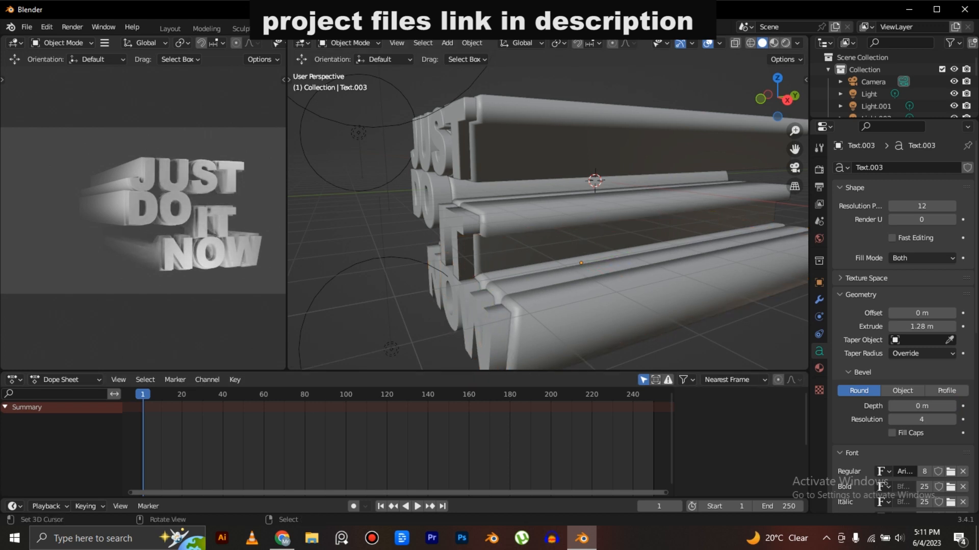
key("KP_1")
right_click(624, 261)
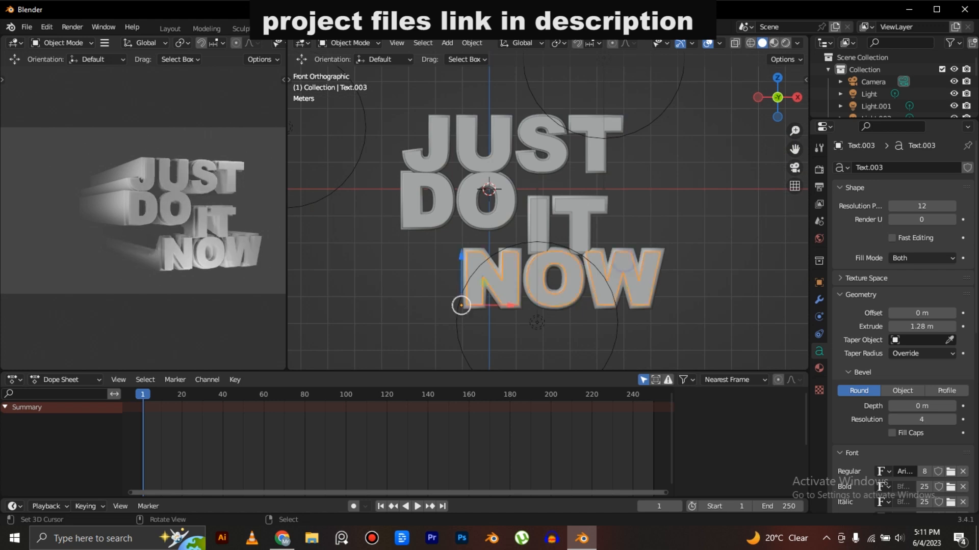
key("b")
left_click_drag(664, 238, 648, 271)
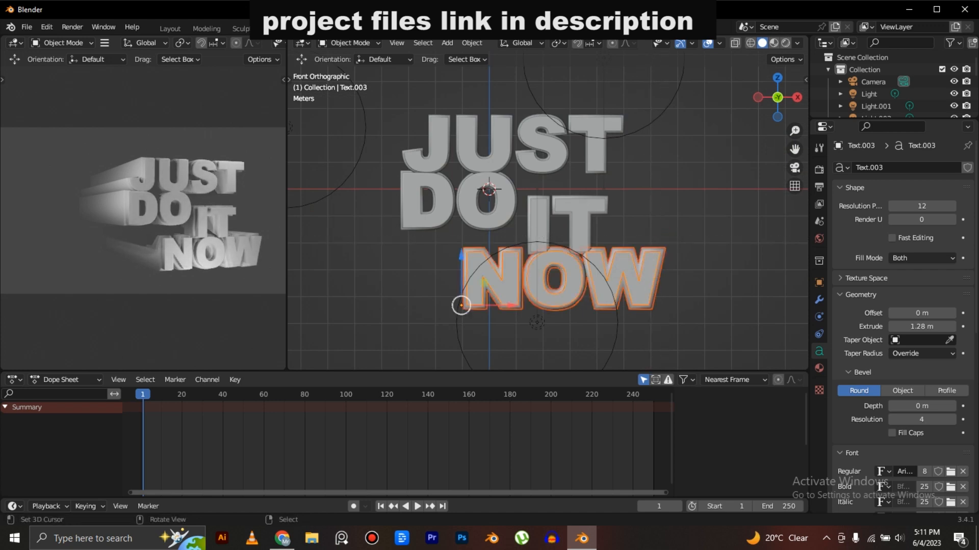
left_click_drag(464, 256, 465, 262)
- Nudge both IT copies slightly up and both DO copies slightly down, and return to the Layout workspace
right_click(565, 215)
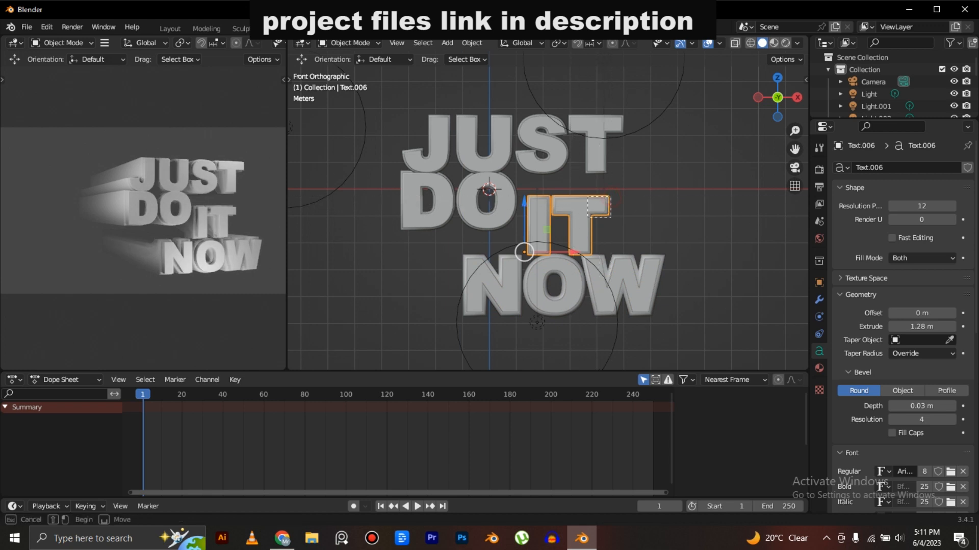
left_click_drag(524, 203, 524, 199)
right_click(451, 198)
key("b")
left_click_drag(422, 198, 445, 215)
left_click_drag(397, 186, 398, 190)
left_click(169, 28)
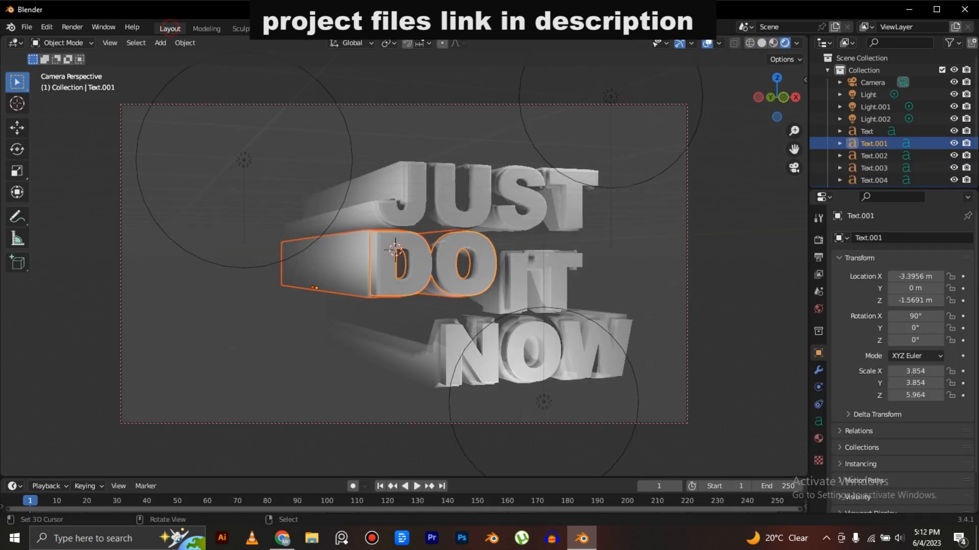
left_click(466, 139)
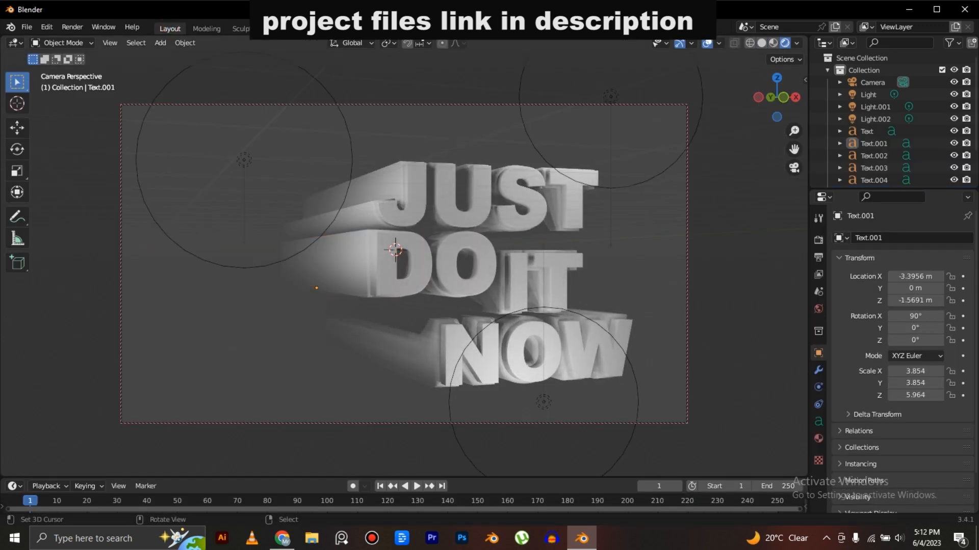
- Add a plane in top view and rotate it 90° about the X axis
left_click(427, 29)
key("KP_7")
scroll(548, 210, "down", 8)
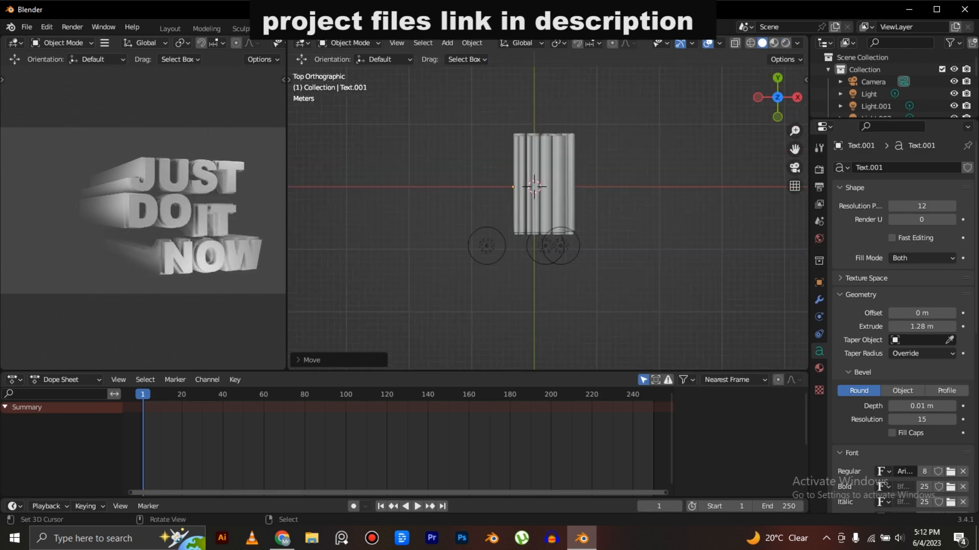
key("shift+a")
mouse_move(459, 156)
left_click(543, 107)
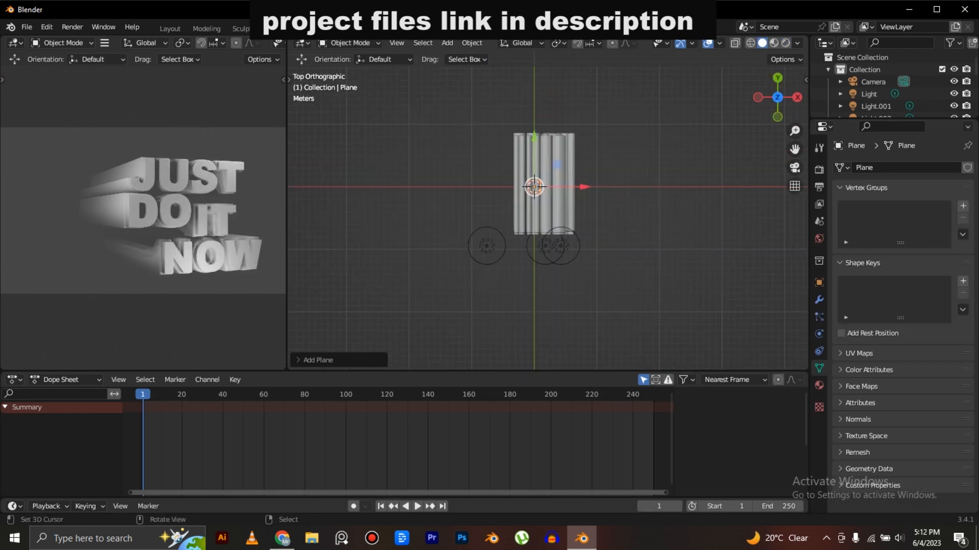
type("rx90")
key("Return")
- Move the plane behind the words to about Y 9.19 m and scale it up to about 99 as a backdrop
key("g")
key("y")
left_click(536, 127)
key("s")
left_click(783, 100)
key("s")
left_click(324, 121)
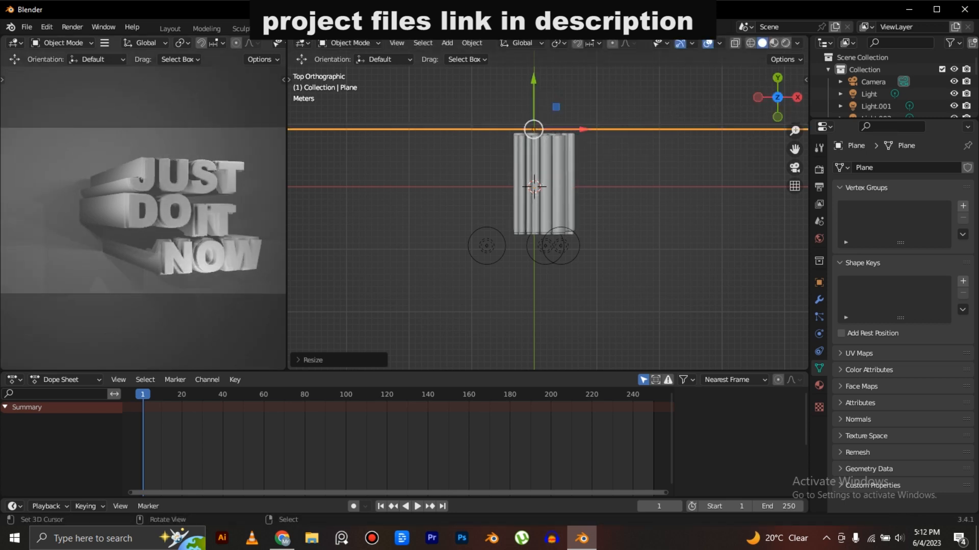
- Check the backdrop through the camera, and move the plane farther back from the words in top view
left_click(170, 28)
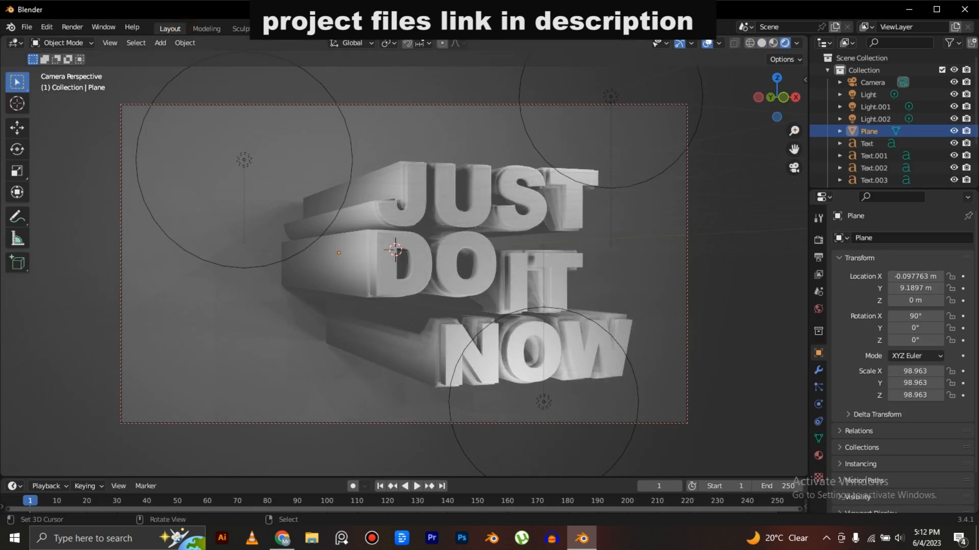
scroll(404, 264, "down", 2)
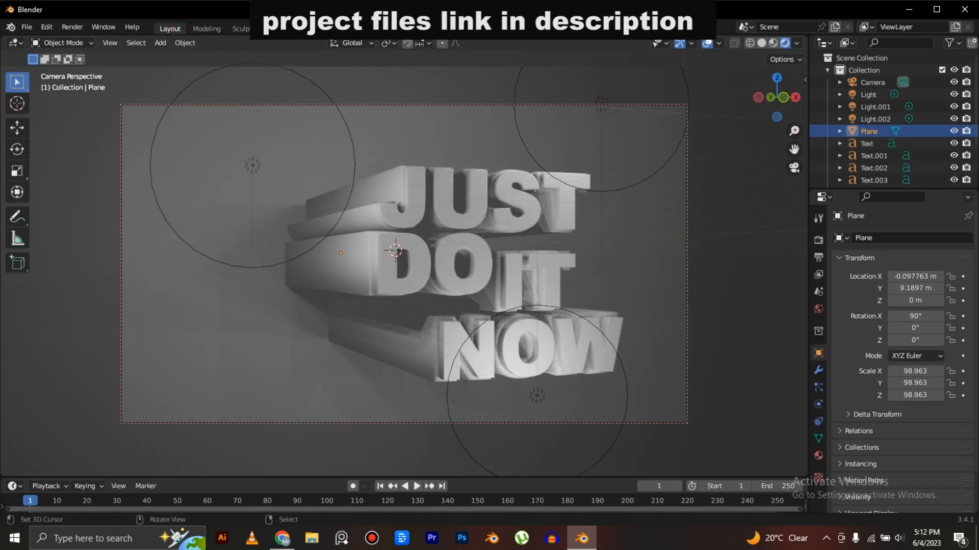
left_click(428, 29)
scroll(550, 208, "down", 4)
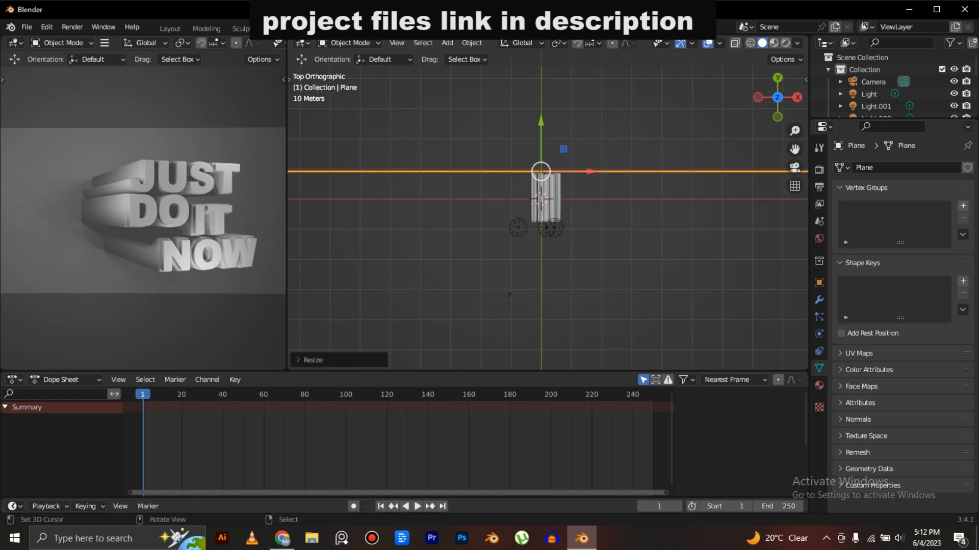
key("g")
left_click(540, 179)
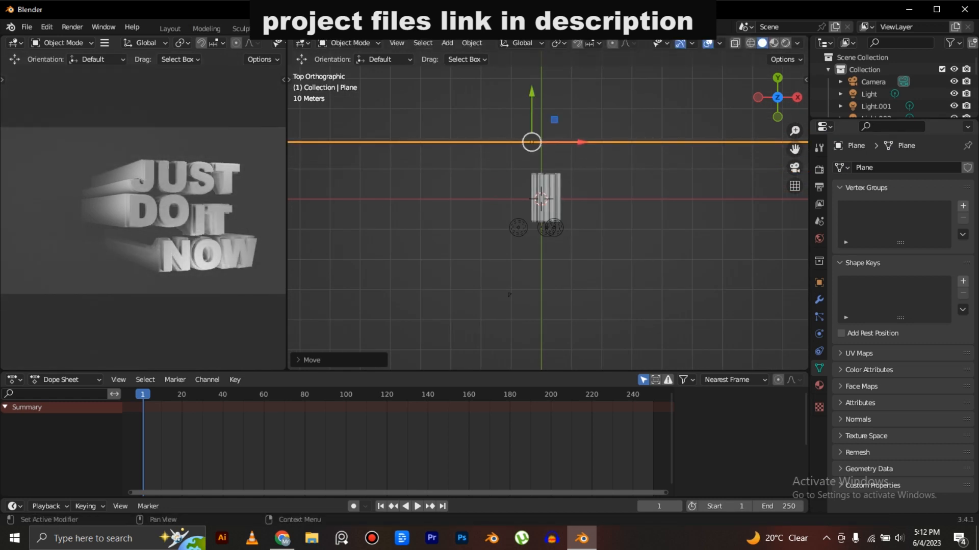
- Select the rear copy of JUST and create a new material for it in the Shading workspace
left_click(819, 385)
middle_click_drag(567, 257, 568, 194)
scroll(568, 194, "up", 9)
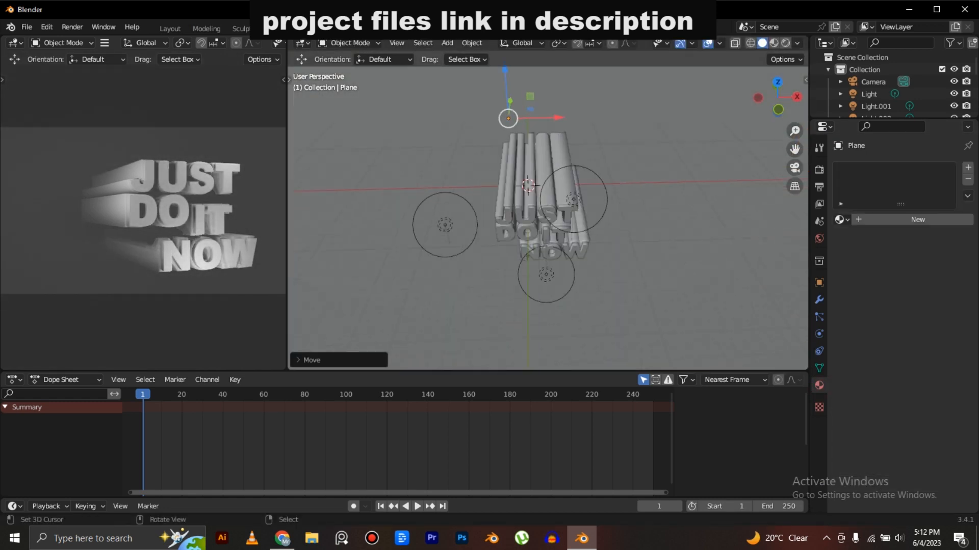
key("z")
left_click(642, 192)
scroll(642, 192, "up", 6)
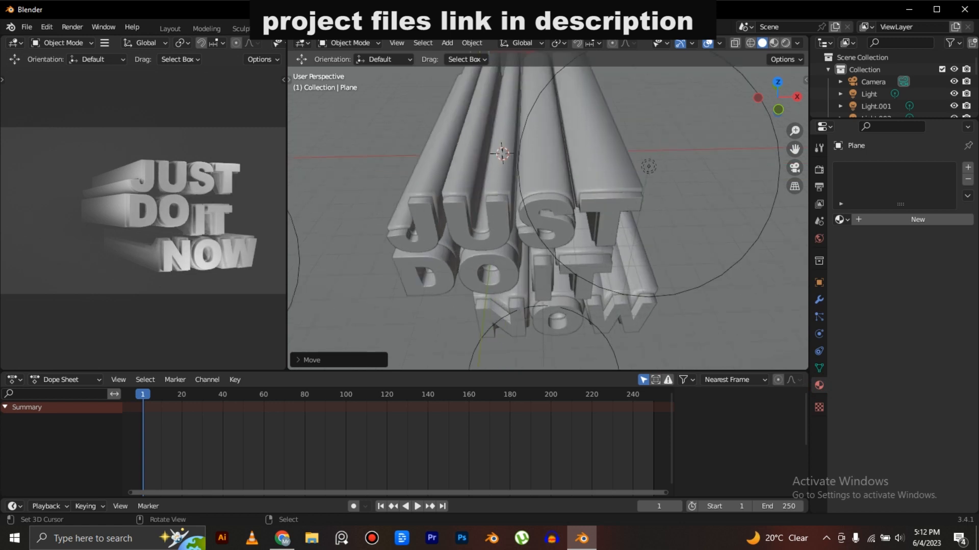
left_click(441, 166)
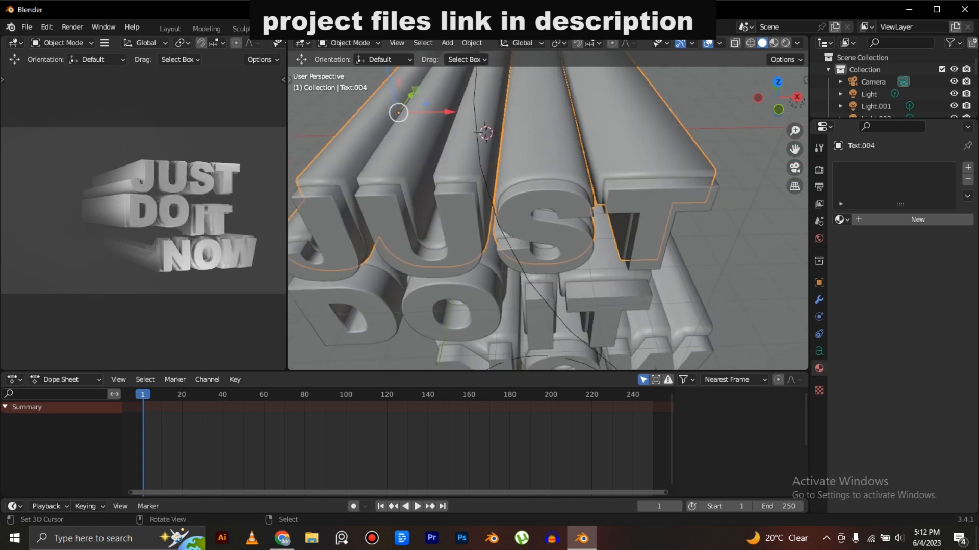
left_click(386, 29)
middle_click_drag(449, 168, 510, 162)
left_click(506, 316)
scroll(479, 193, "down", 4)
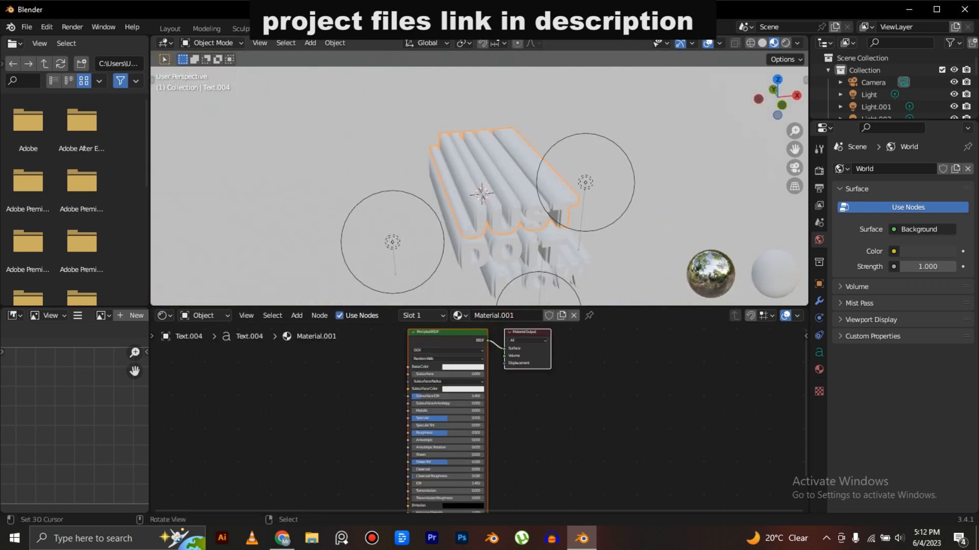
scroll(479, 194, "up", 4)
scroll(480, 186, "up", 2)
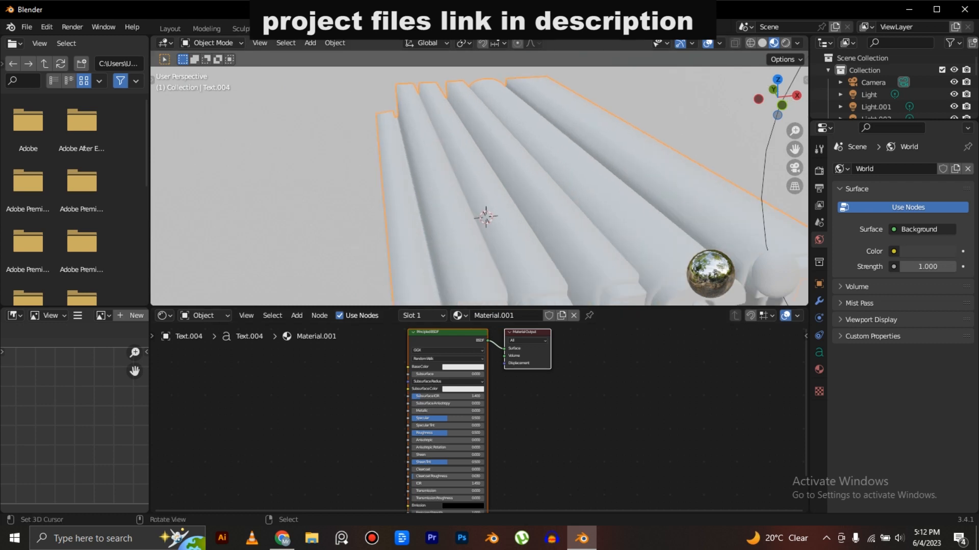
- Add a ColorRamp node to the rear JUST material and connect its Color output to the Principled BSDF's Base Color
scroll(339, 376, "up", 1)
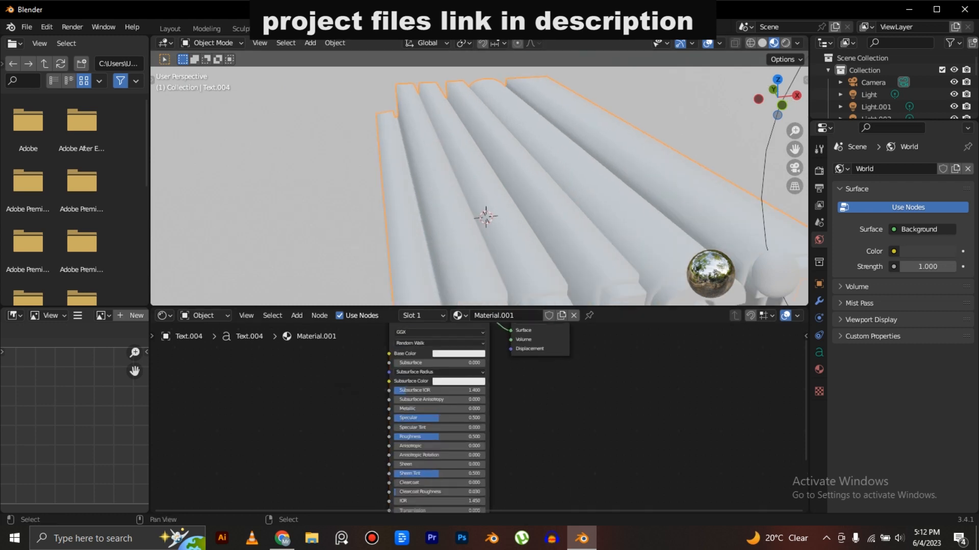
key("shift+a")
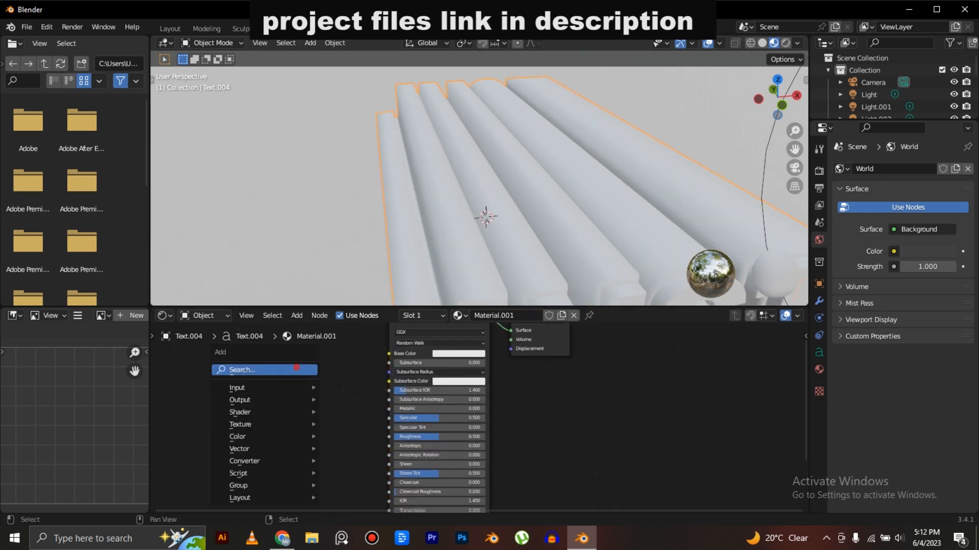
type("RAMP")
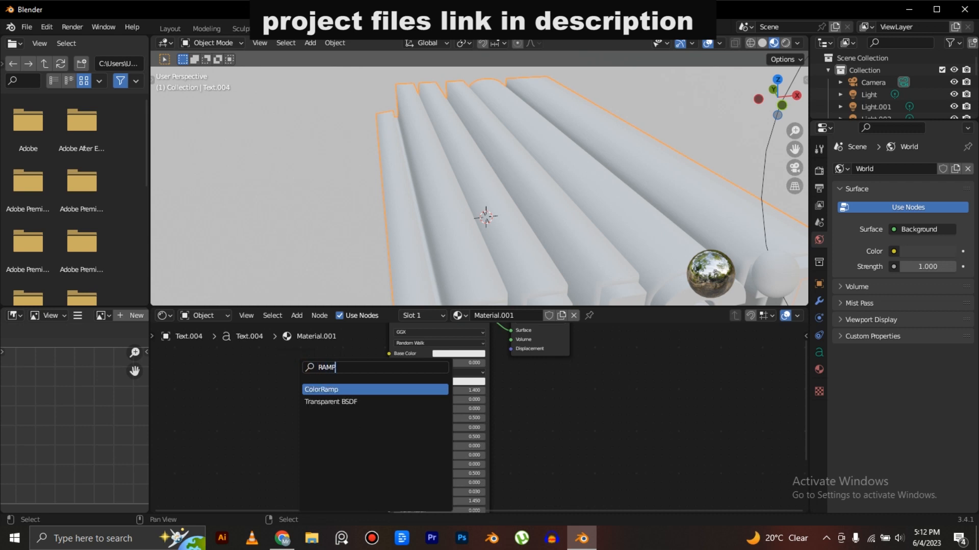
left_click(325, 389)
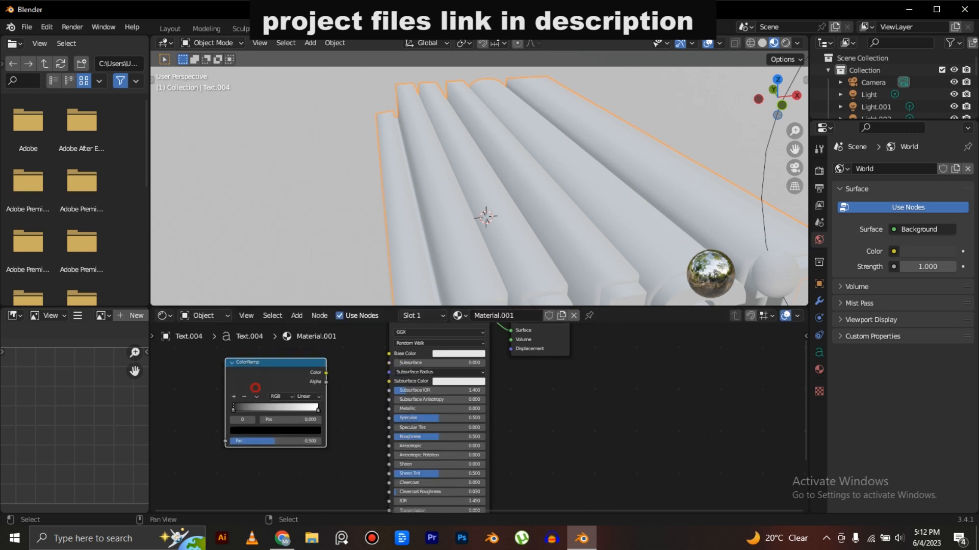
scroll(395, 453, "up", 3)
left_click_drag(465, 418, 549, 391)
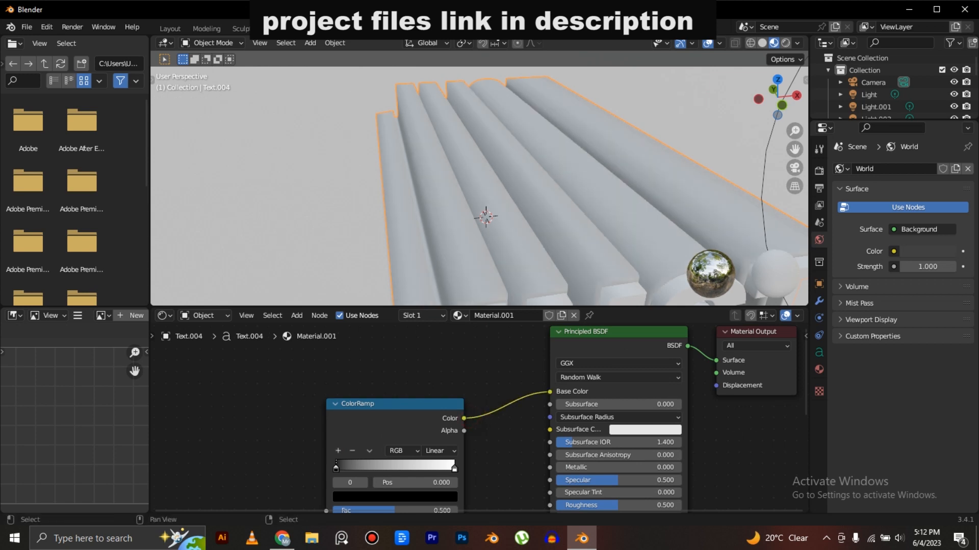
- Add two stops to the color ramp and make the stop at 0.250 a fully saturated green
left_click(338, 451)
left_click(338, 451)
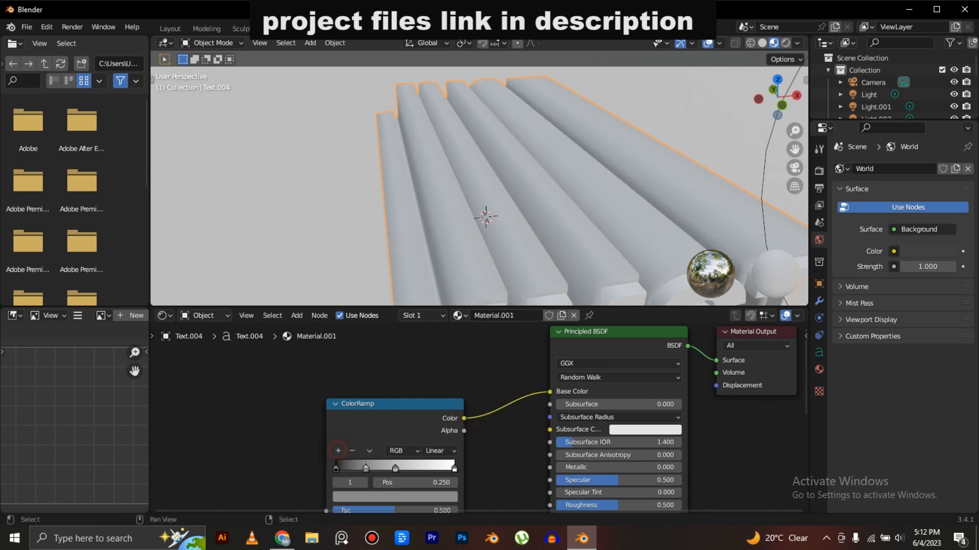
left_click(365, 497)
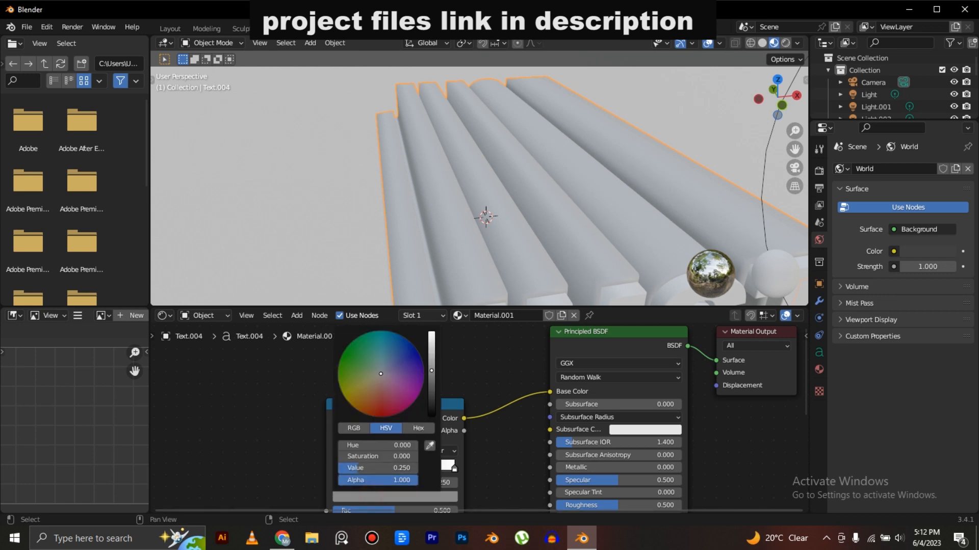
left_click_drag(431, 371, 432, 331)
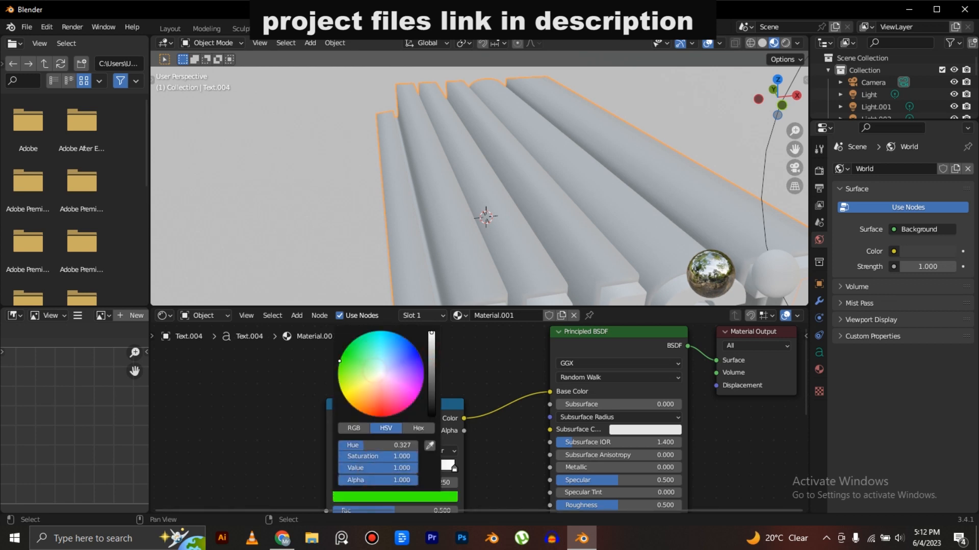
- Color the ramp's 0.500 stop bright blue and its end stop at 1.000 red
left_click(395, 468)
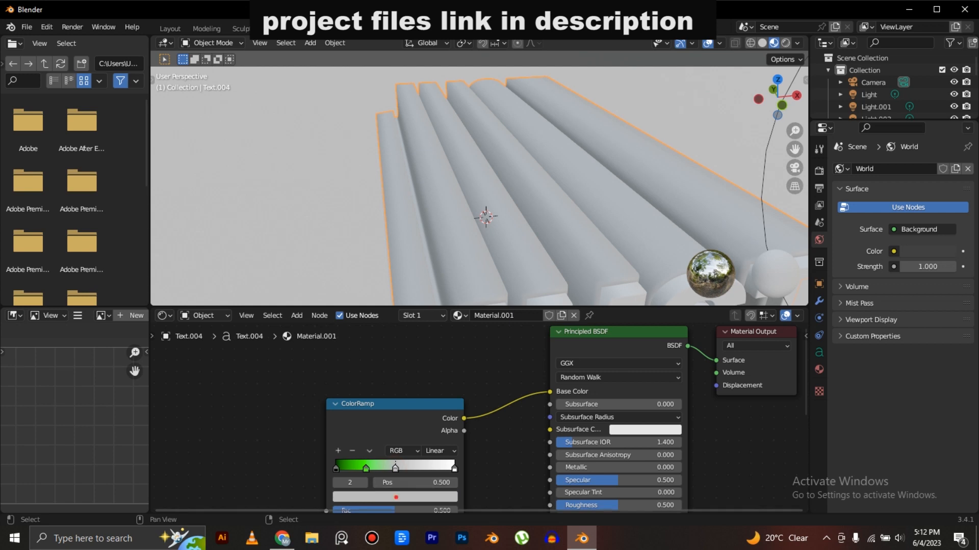
left_click(395, 496)
left_click_drag(432, 353, 431, 332)
left_click(408, 340)
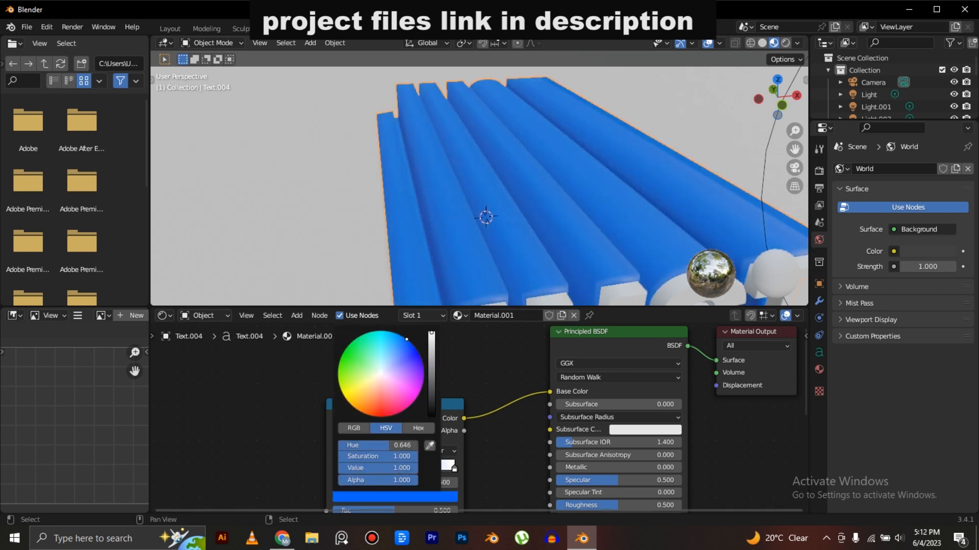
left_click(454, 469)
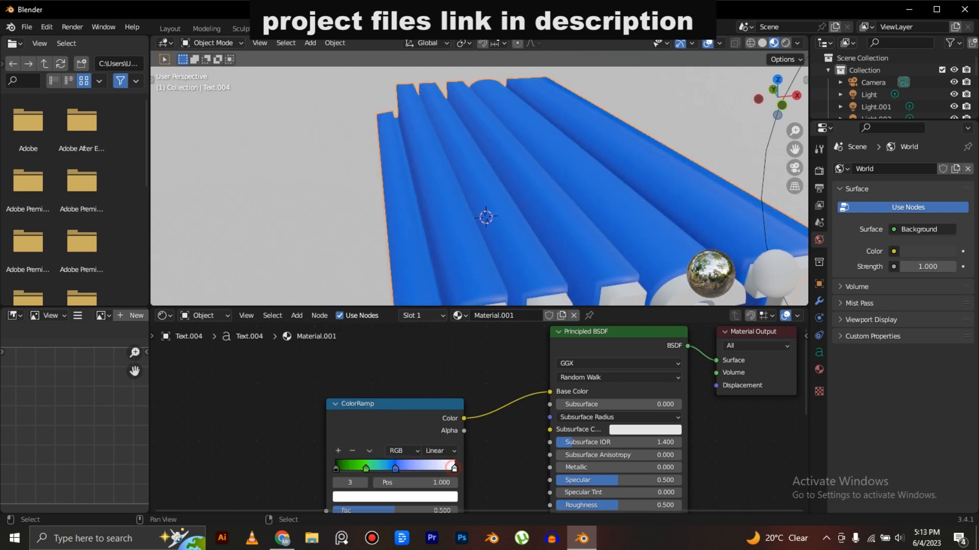
left_click(427, 496)
left_click_drag(377, 389, 376, 415)
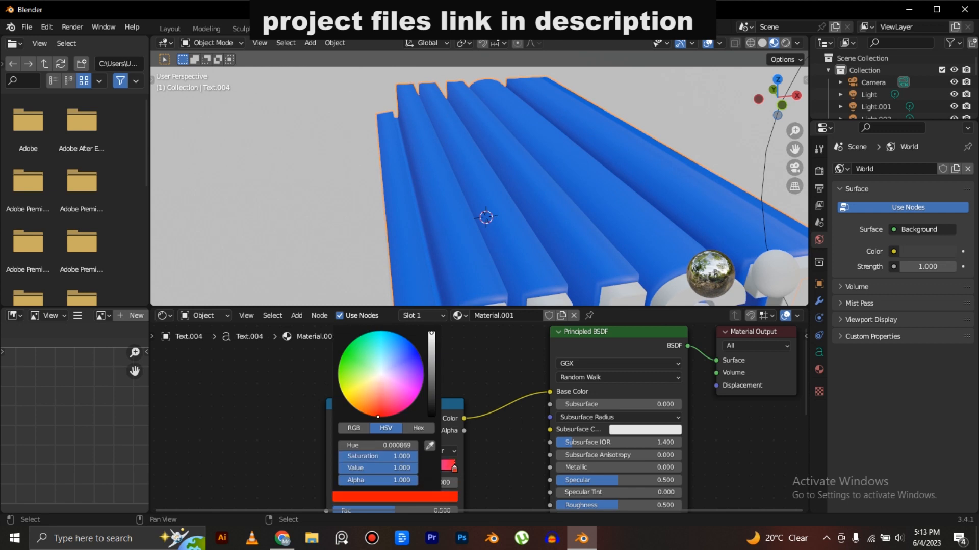
- Generate texture mapping nodes for the ColorRamp, delete the Image Texture, and connect the Mapping Vector output to the ramp's Fac
middle_click_drag(505, 408, 589, 379)
left_click(450, 373)
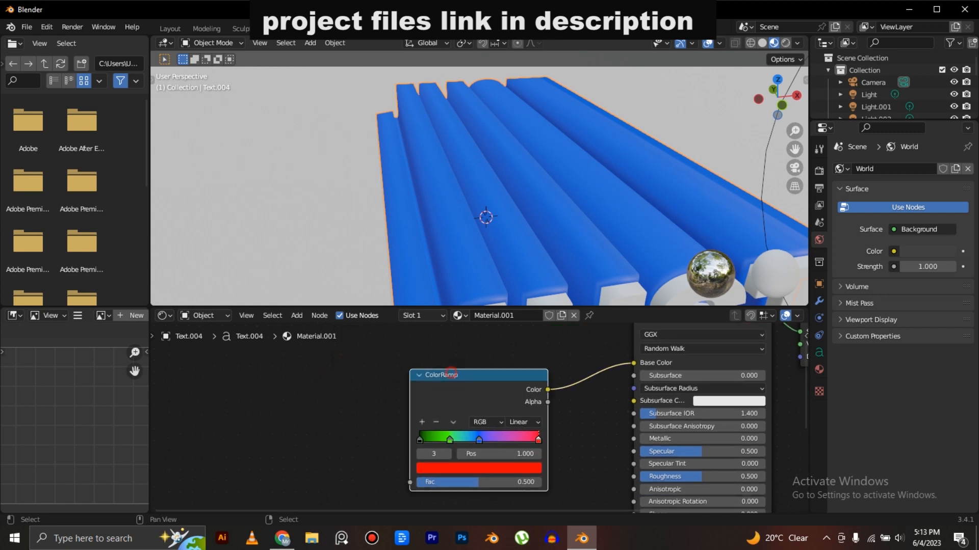
key("ctrl+t")
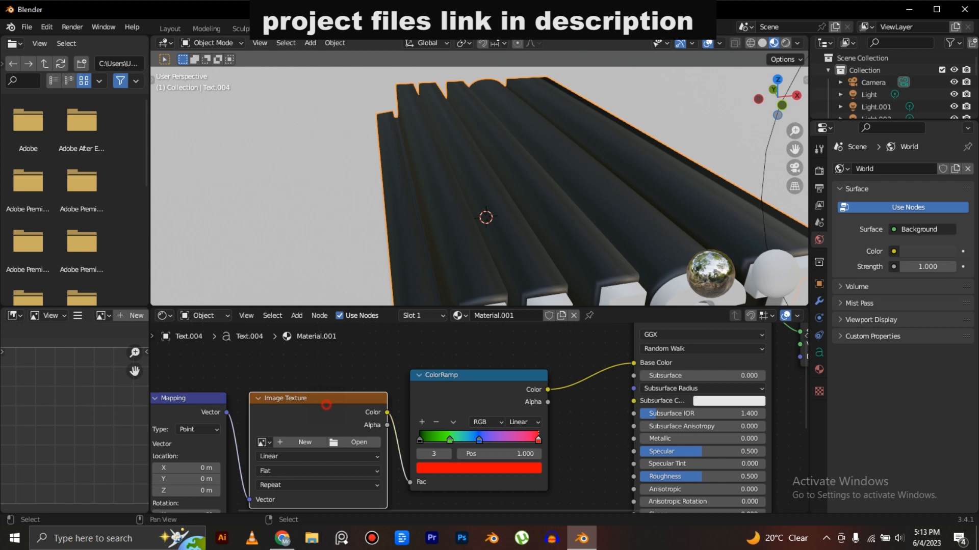
key("x")
left_click_drag(226, 412, 409, 482)
- Select the rear copy of DO IT and assign the existing Material.001 to it
scroll(479, 187, "down", 4)
middle_click_drag(480, 199, 507, 120)
scroll(503, 184, "up", 2)
left_click(464, 198)
left_click(451, 316)
left_click(468, 343)
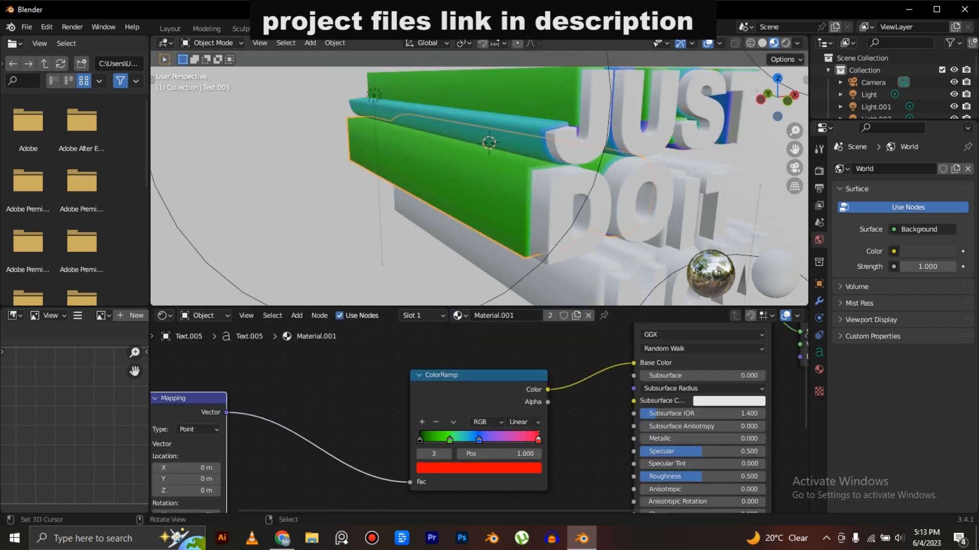
- Select the rear copy of NOW and assign Material.001 to it
left_click(518, 267)
left_click(451, 316)
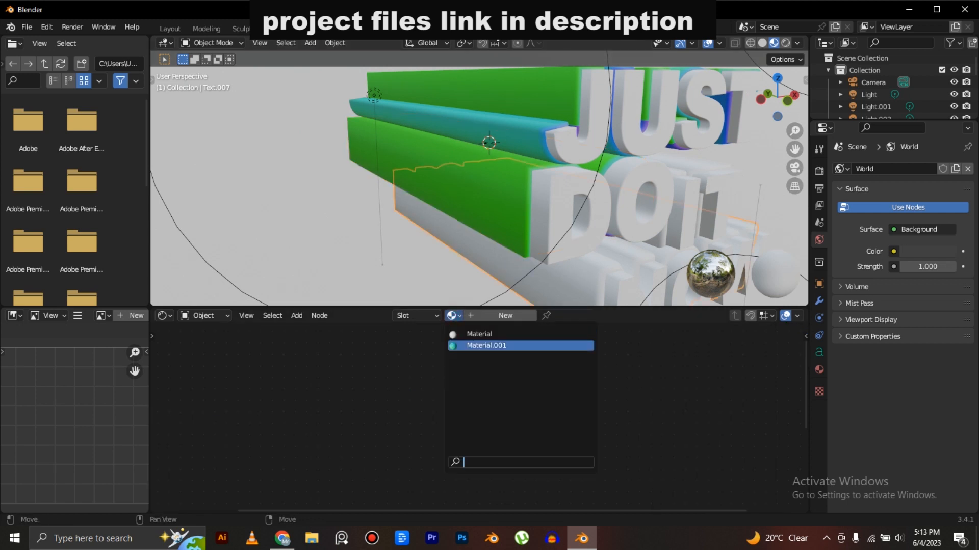
left_click(469, 345)
scroll(463, 240, "down", 3)
middle_click_drag(461, 235, 488, 229)
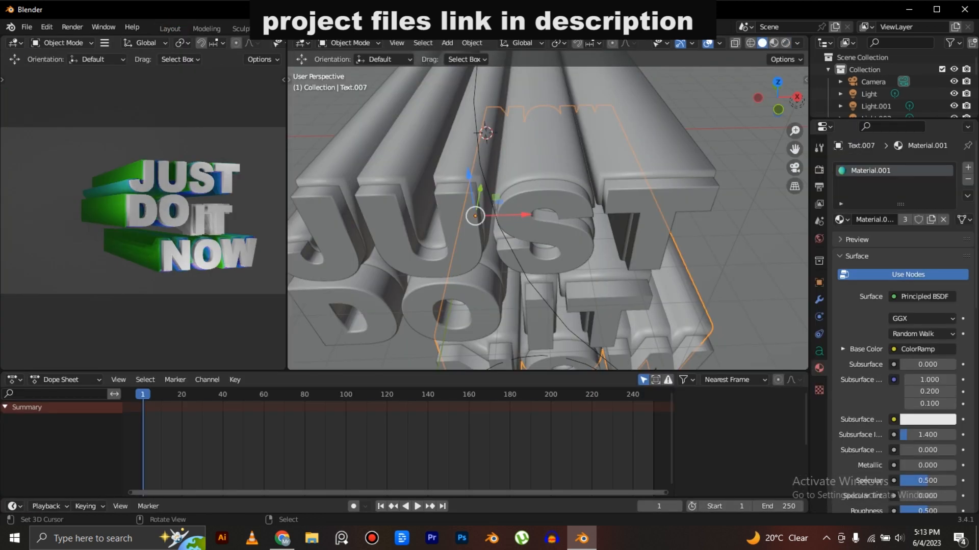
- Switch the large 3D viewport beside the camera view to the Shader Editor and bring the ColorRamp node into view
left_click(301, 43)
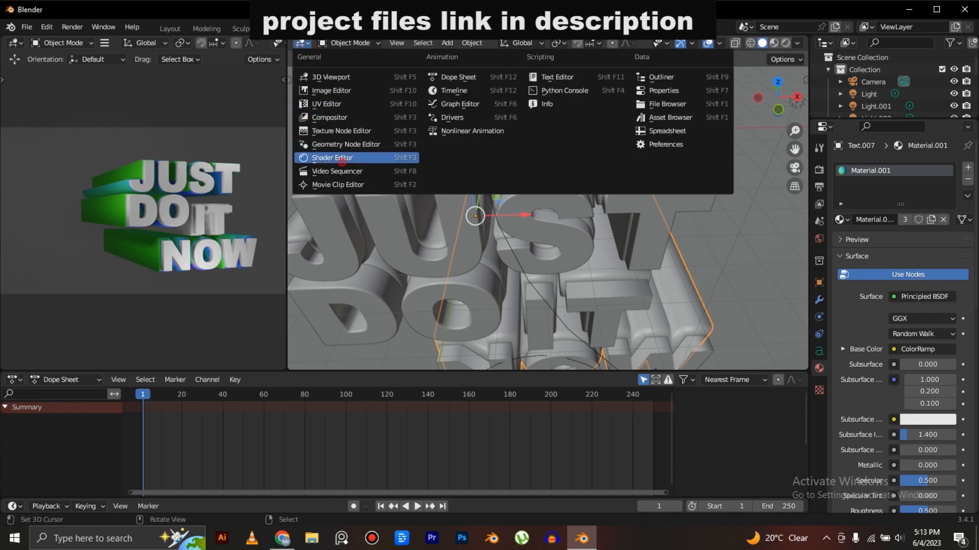
left_click(338, 157)
middle_click_drag(366, 259, 519, 208)
scroll(478, 206, "up", 7)
- Give the rear DO IT its own copy of the material and change its ramp's 0.250 stop to red
left_click(101, 212)
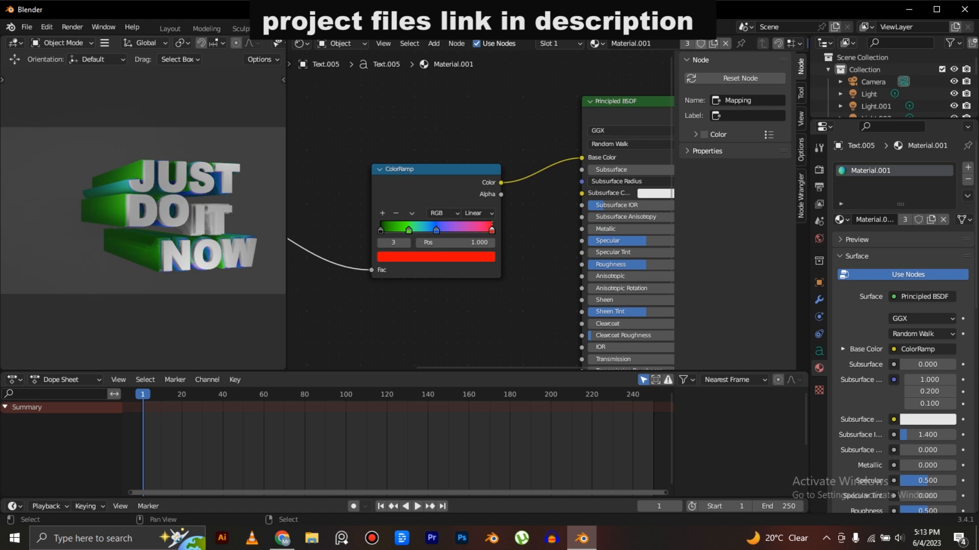
left_click(409, 230)
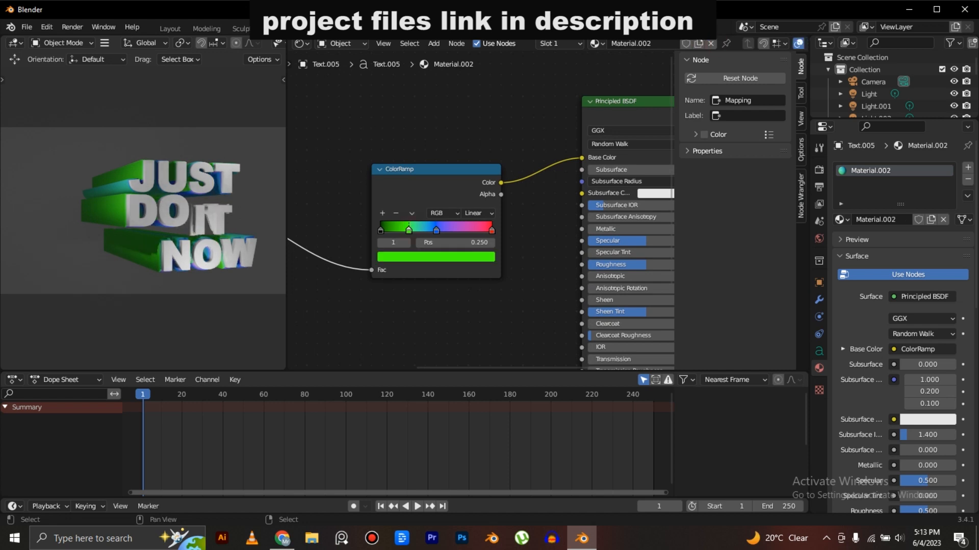
left_click(436, 257)
left_click(411, 153)
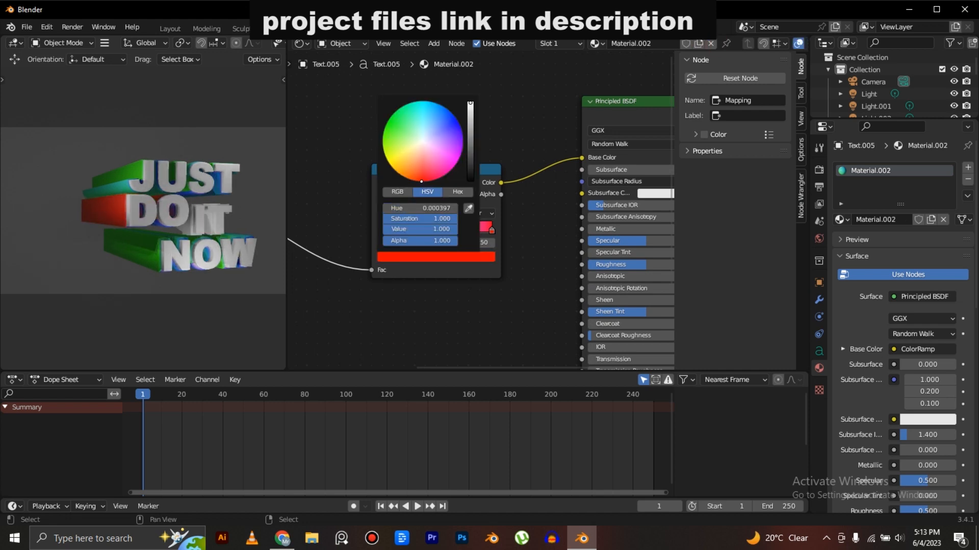
- Give the rear NOW its own copy of the material and change its ramp's 0.250 stop to magenta
left_click(141, 252)
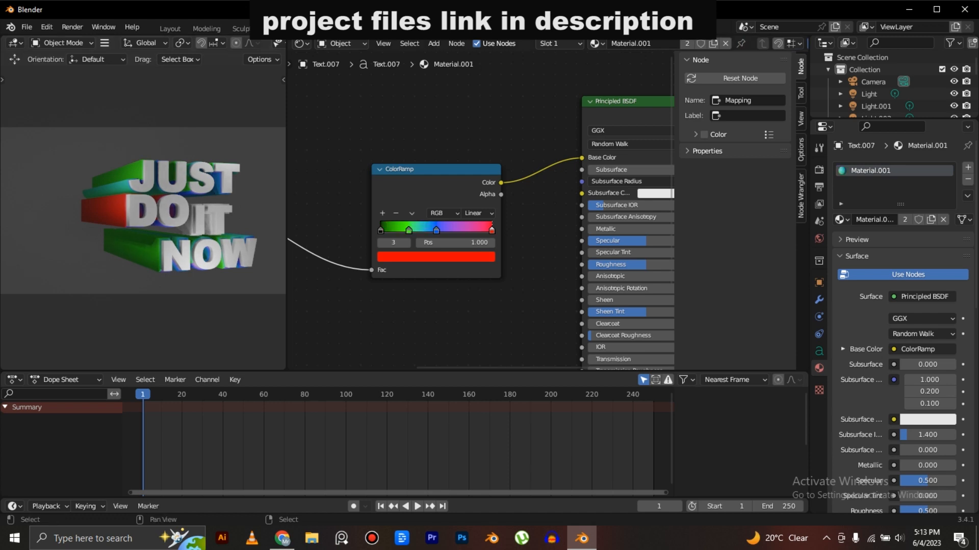
left_click(713, 44)
left_click(380, 231)
left_click(409, 231)
left_click(410, 257)
mouse_move(383, 131)
left_mouse_down()
mouse_move(411, 163)
mouse_move(443, 168)
mouse_move(463, 143)
mouse_move(459, 157)
left_mouse_up()
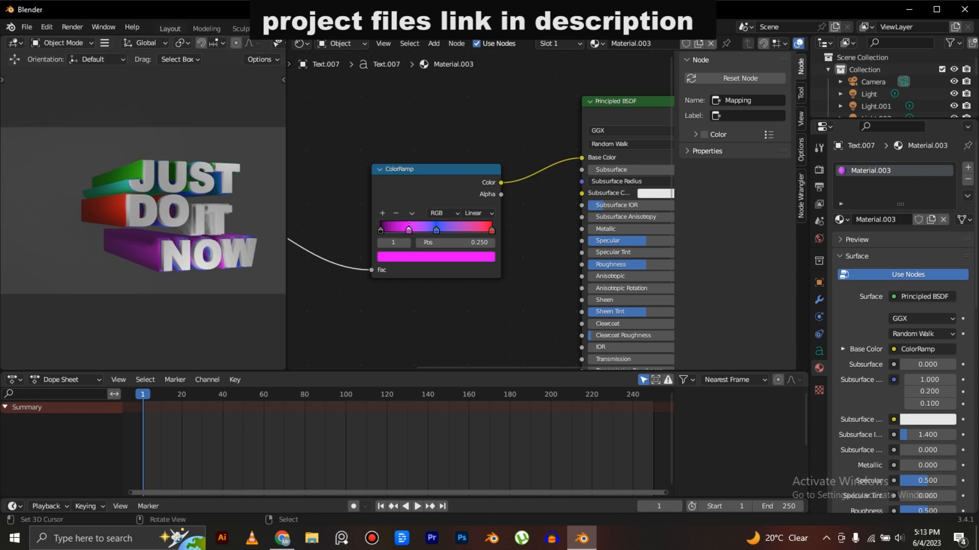
- Shift the blue stop on the NOW ramp, and move the red stop on the DO IT ramp to 0.314
left_click_drag(435, 230, 410, 230)
right_click(105, 210)
scroll(448, 244, "up", 3)
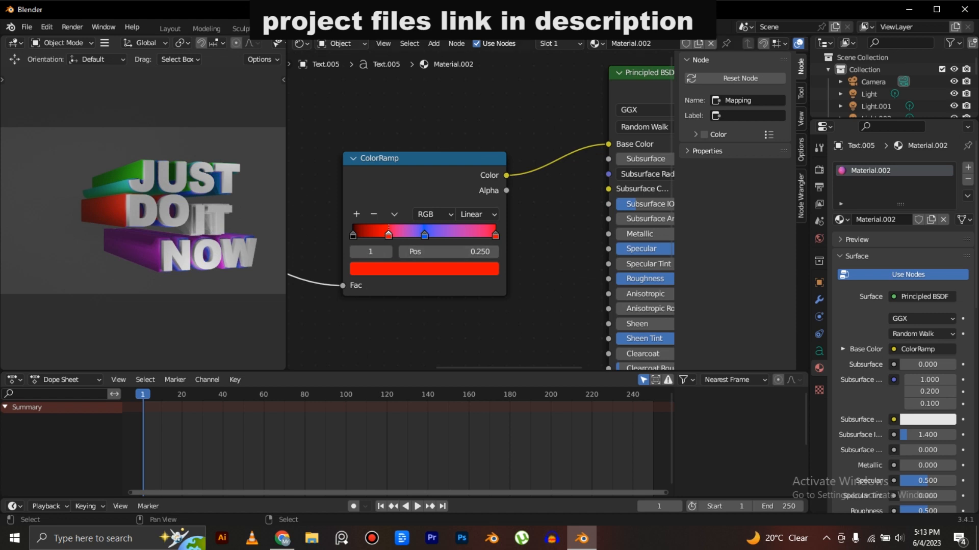
left_click_drag(424, 233, 398, 235)
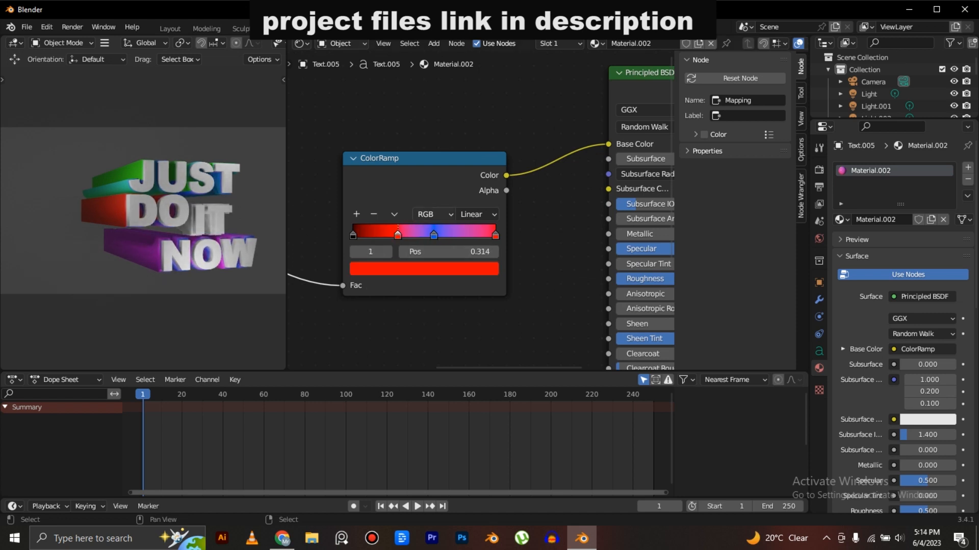
- Try Cardinal interpolation on the DO IT color ramp and return it to Linear
left_click(477, 214)
left_click(476, 244)
left_click(477, 214)
left_click(477, 244)
left_click(478, 214)
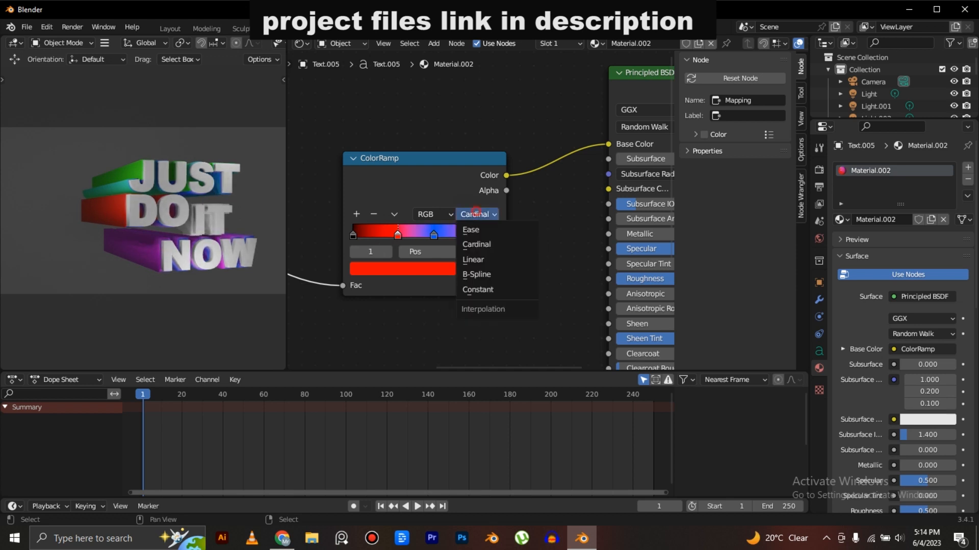
left_click(484, 260)
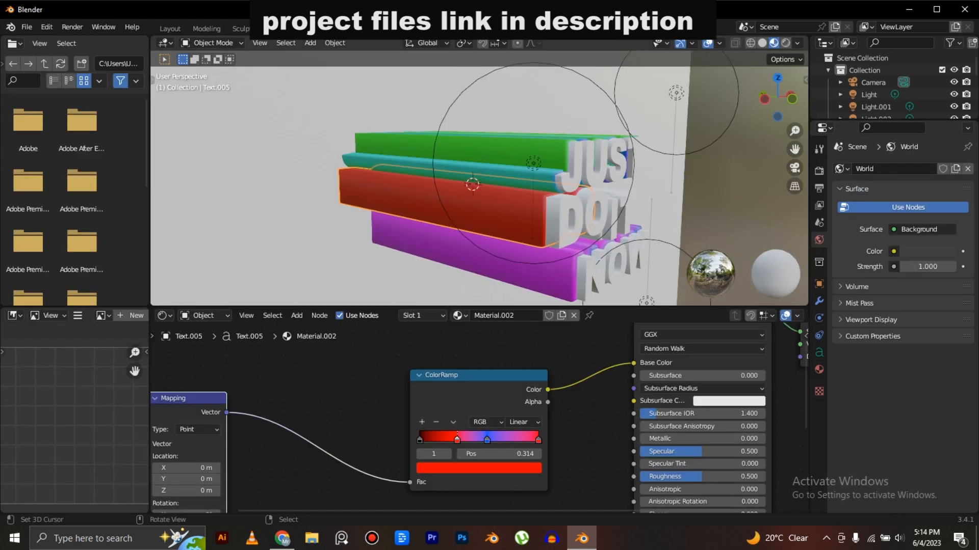
- Reposition the DO IT ramp's stops in the Shading workspace, with red at 0.264 and blue just after it
scroll(479, 184, "down", 2)
scroll(479, 183, "up", 5)
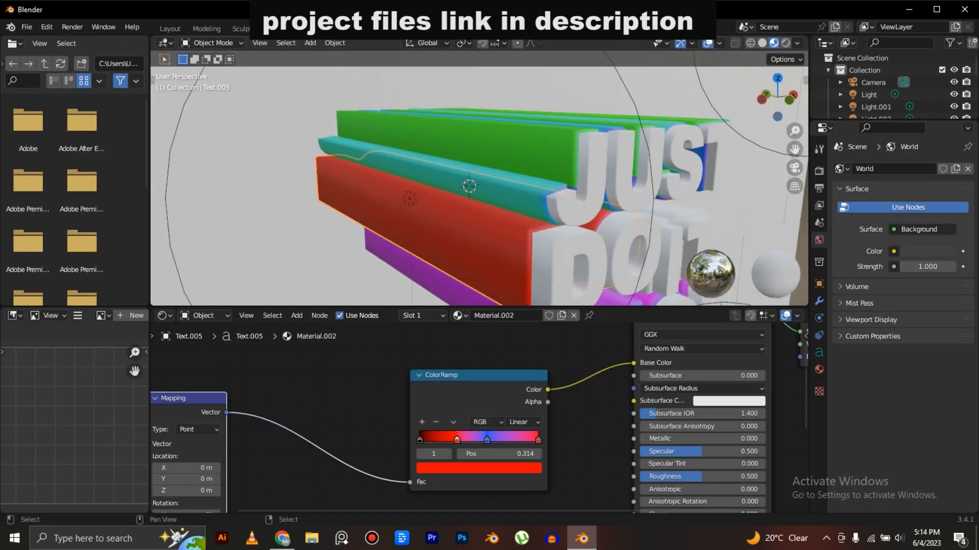
mouse_move(481, 440)
left_mouse_down()
mouse_move(421, 440)
mouse_move(476, 439)
mouse_move(446, 439)
left_mouse_up()
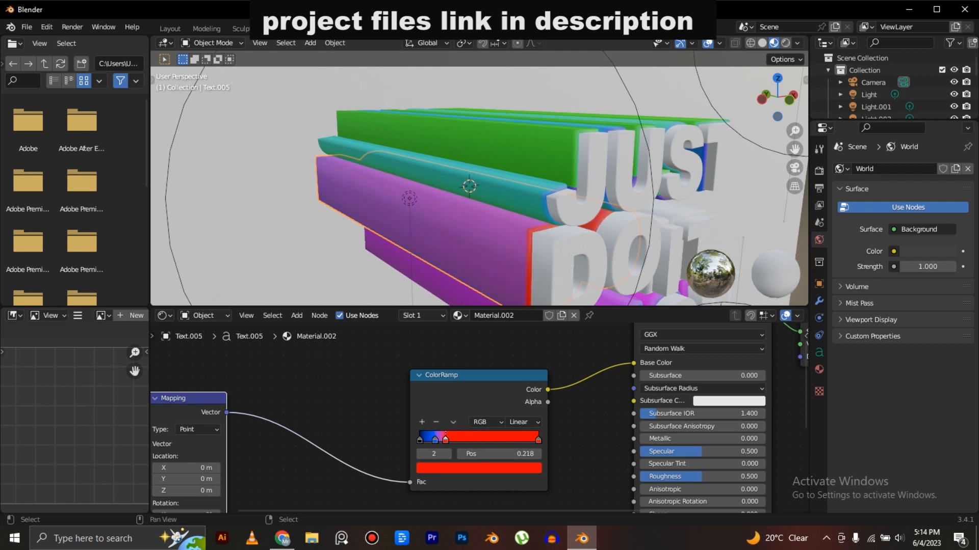
middle_click_drag(449, 219, 465, 206)
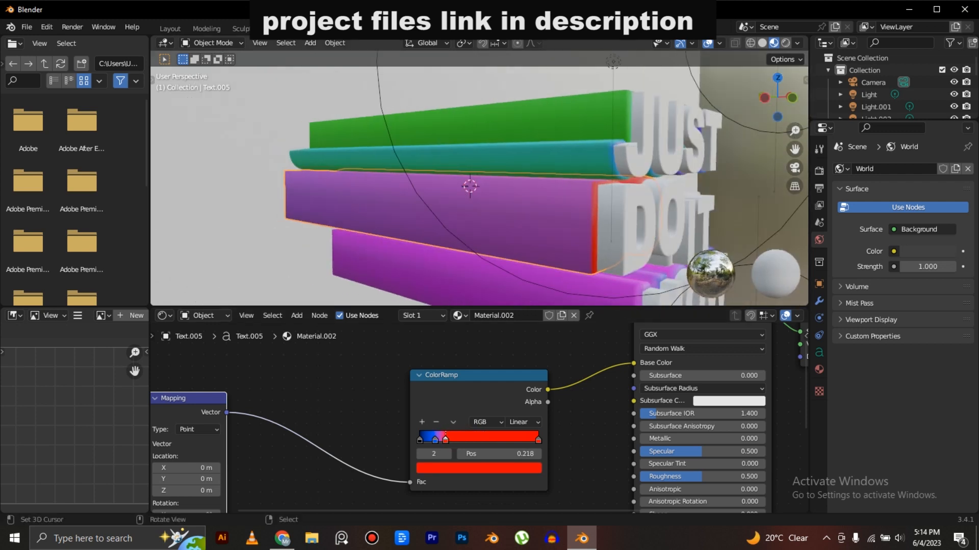
left_click_drag(437, 439, 450, 439)
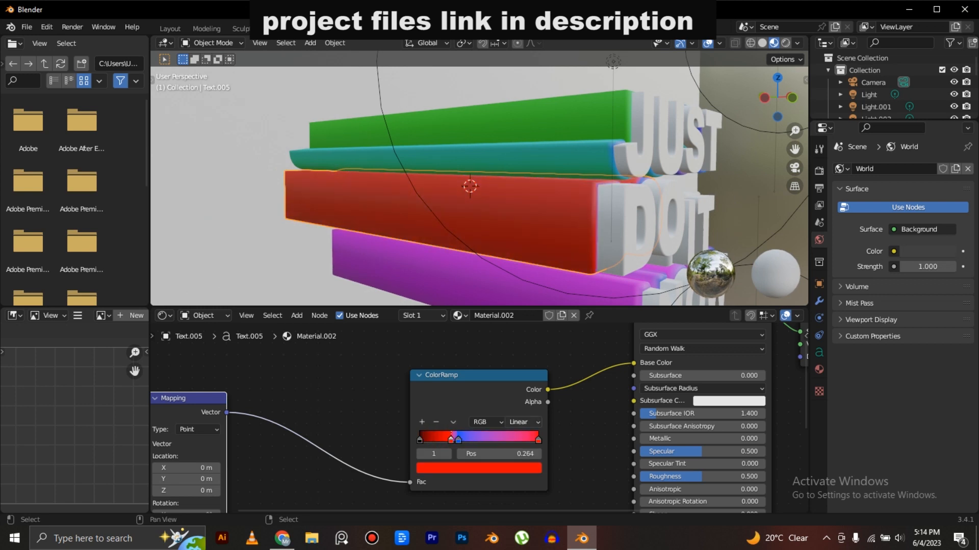
- Move the DO IT ramp's blue stop to 0.282 while trying B-Spline and Constant interpolation
left_click(523, 422)
left_click(530, 473)
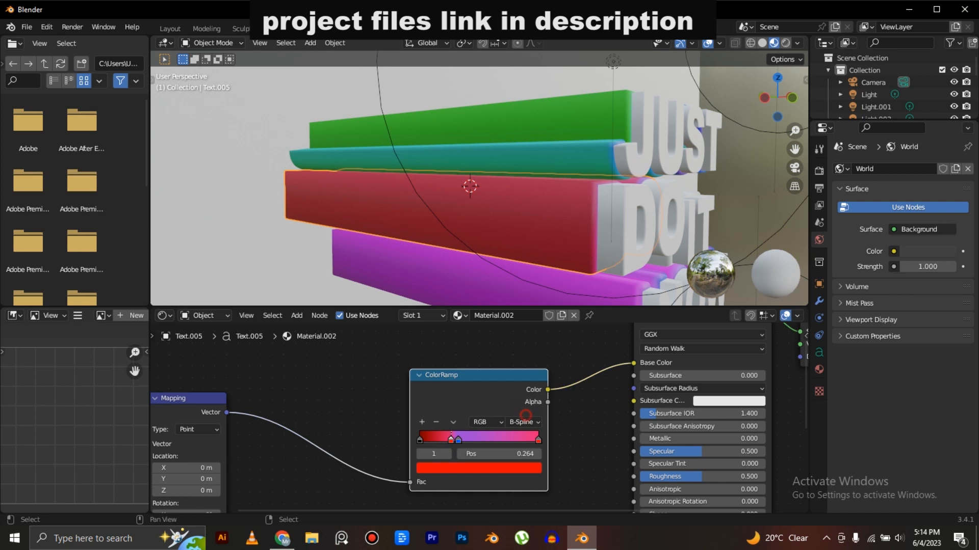
left_click_drag(474, 439, 453, 440)
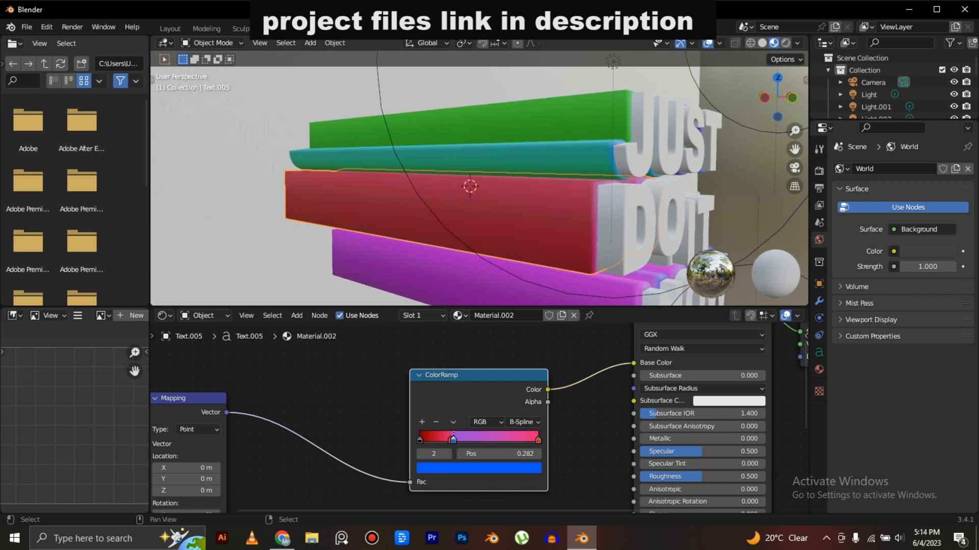
left_click(524, 422)
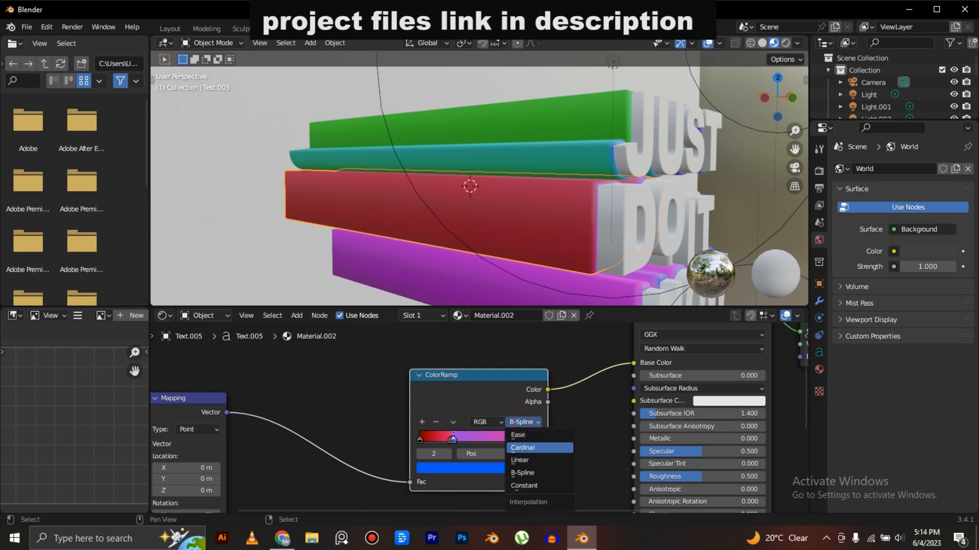
left_click(532, 484)
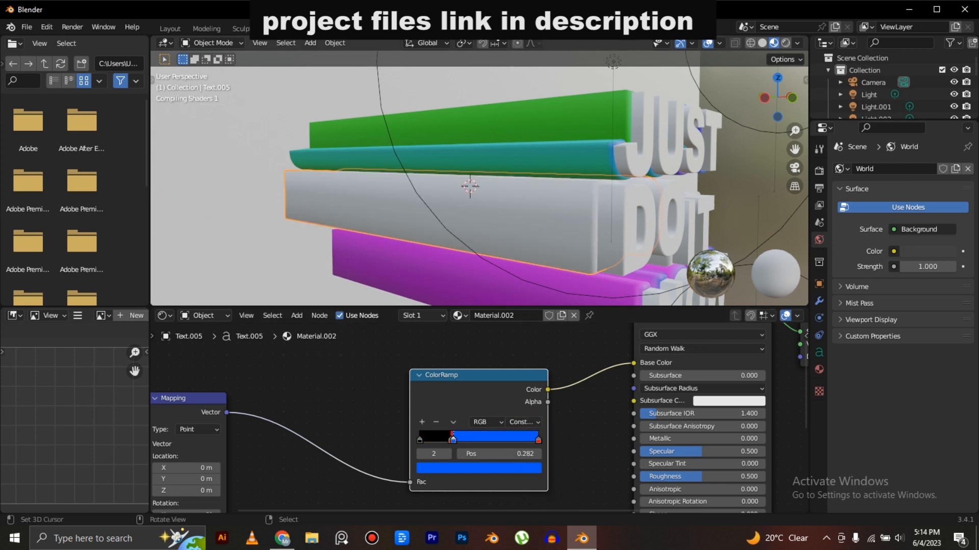
- Move the DO IT ramp's red stop to 0.082 and its blue stop to 0.495
scroll(479, 179, "down", 4)
mouse_move(479, 179)
middle_mouse_down()
mouse_move(413, 199)
mouse_move(479, 176)
middle_mouse_up()
scroll(479, 179, "up", 3)
scroll(479, 178, "up", 2)
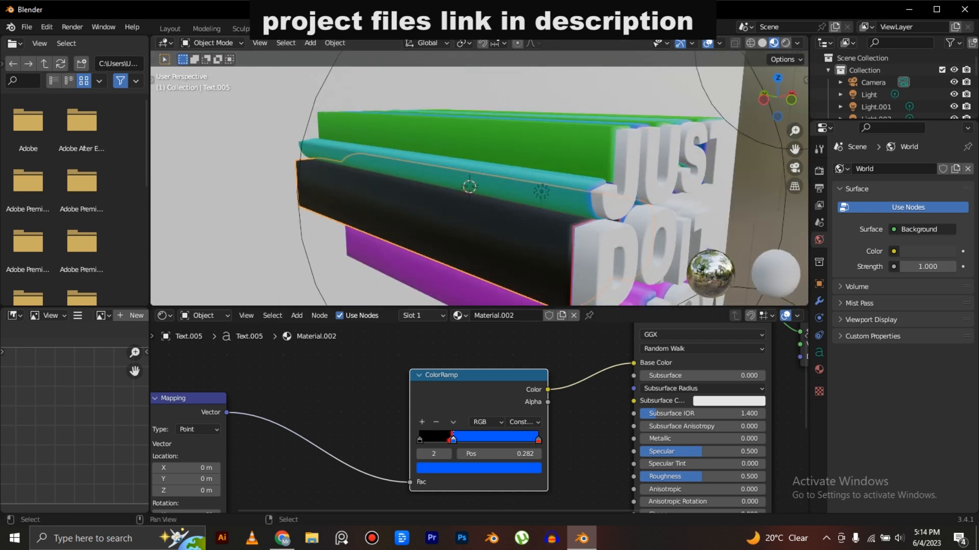
left_click_drag(452, 439, 431, 440)
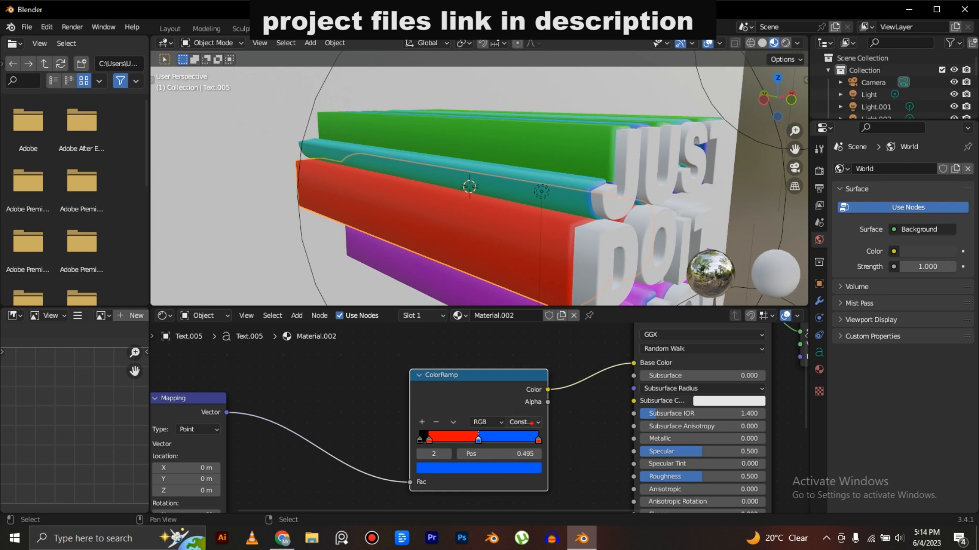
- Set the DO IT color ramp's interpolation to Ease and make its red stop active
left_click(531, 422)
left_click(536, 435)
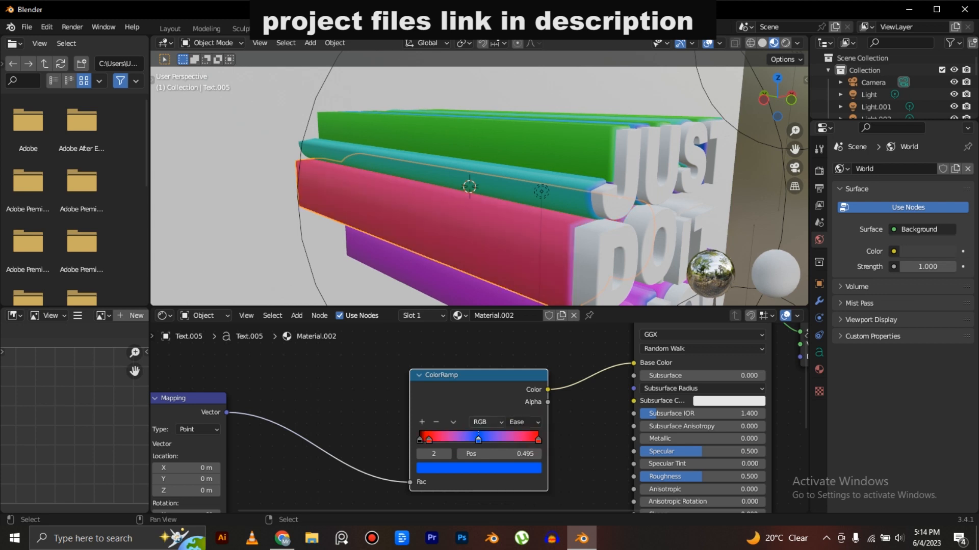
left_click_drag(478, 439, 430, 439)
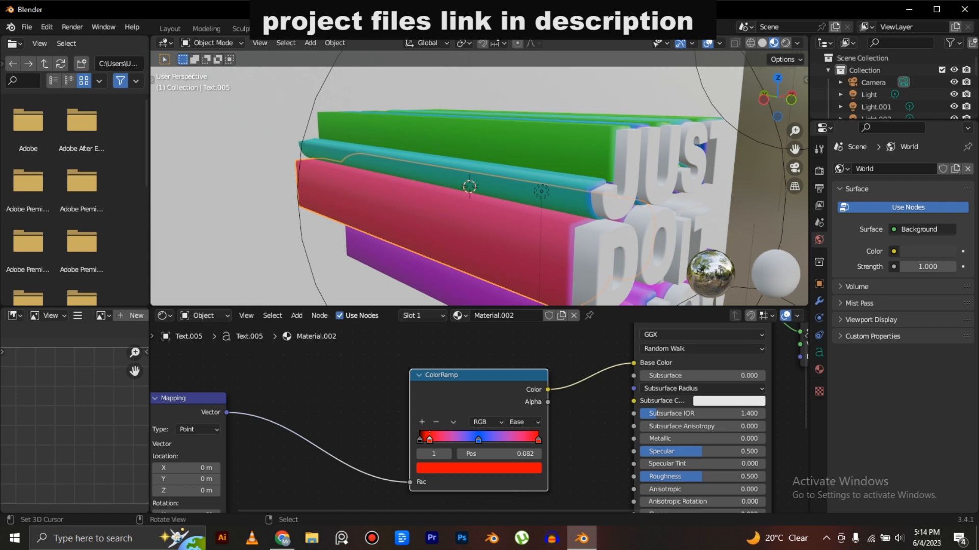
- Assign Material.003 to the front JUST text and shift its ramp's blue stop closer to the magenta stop
scroll(479, 179, "down", 2)
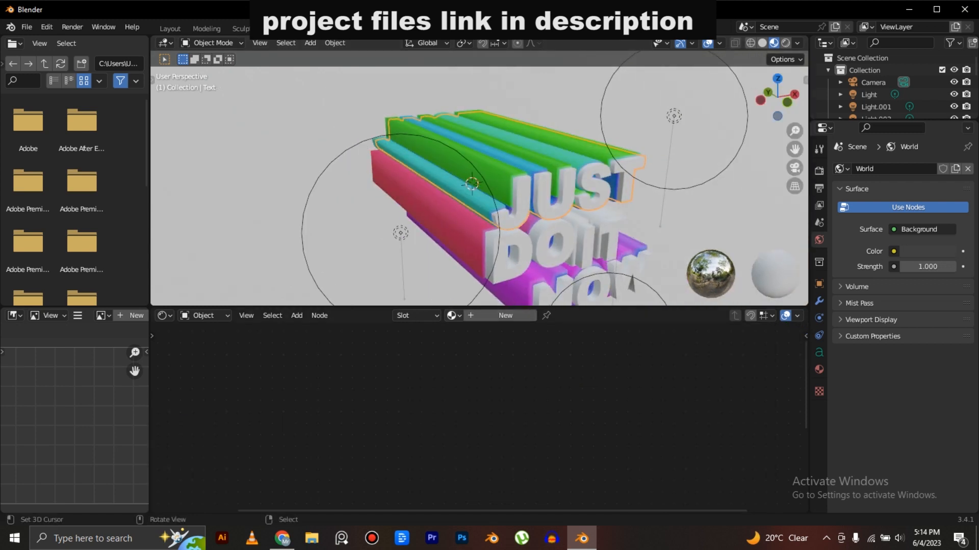
left_click(452, 315)
left_click(484, 367)
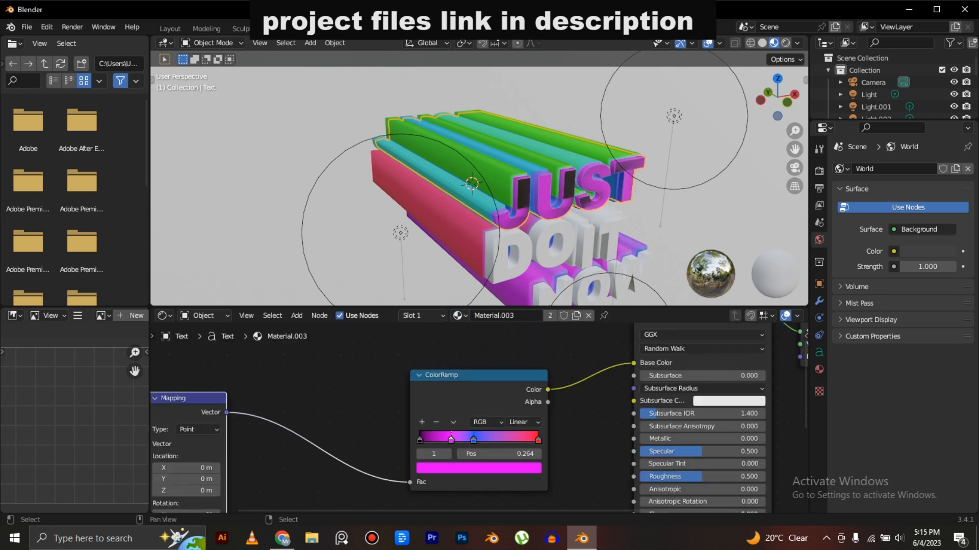
scroll(479, 183, "up", 4)
left_click_drag(473, 439, 454, 439)
- Assign Material.001 to the front DO text
scroll(480, 204, "down", 3)
middle_click_drag(475, 237, 474, 220)
right_click(474, 222)
left_click(451, 315)
left_click(465, 346)
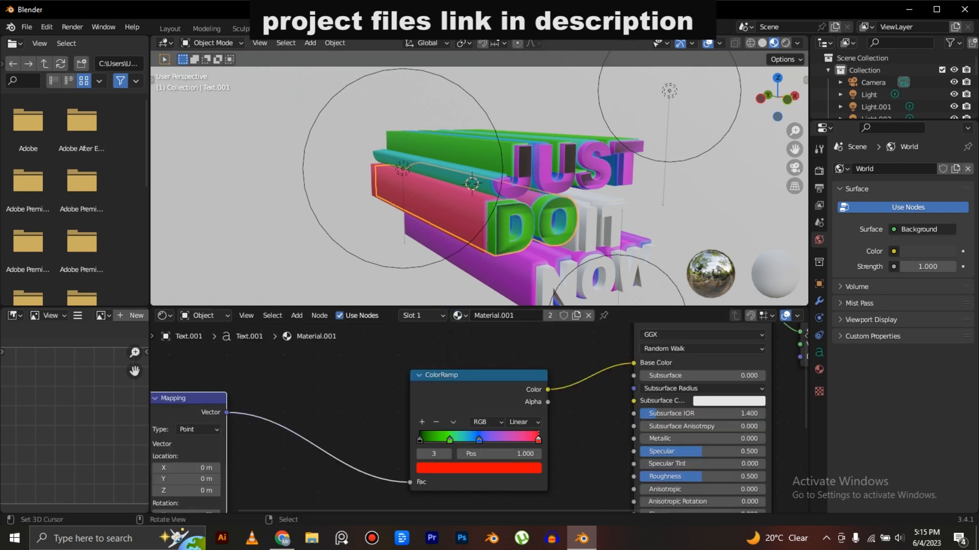
- Assign Material.002 to the front IT and NOW texts
right_click(592, 220)
left_click(451, 315)
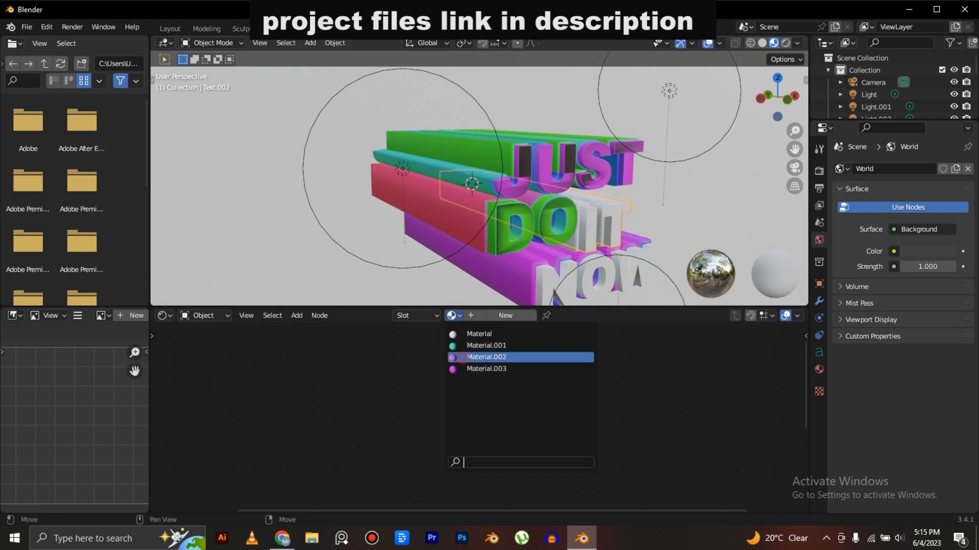
left_click(462, 357)
right_click(564, 295)
left_click(451, 316)
left_click(462, 357)
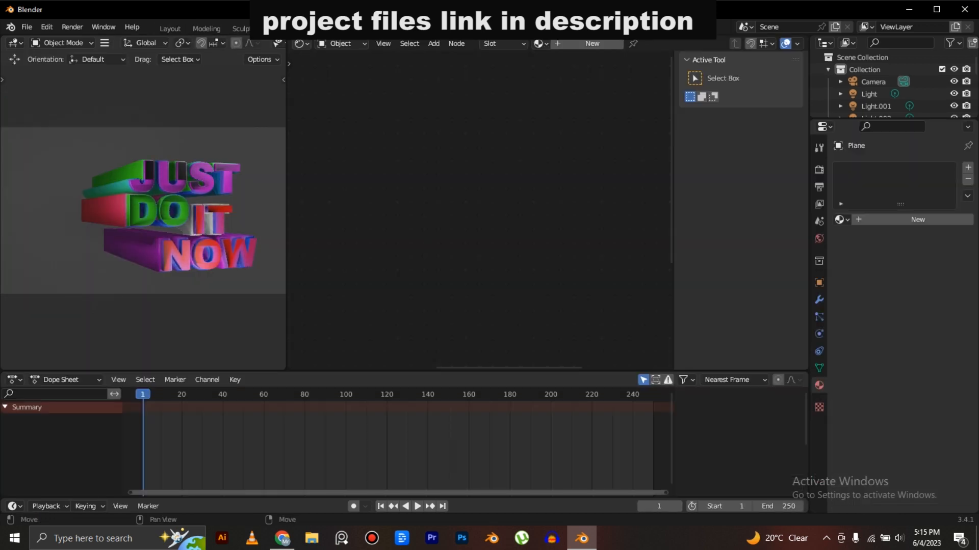
- Turn the shader editor area into a 3D viewport and assign Material.002 to the backdrop plane
left_click(301, 43)
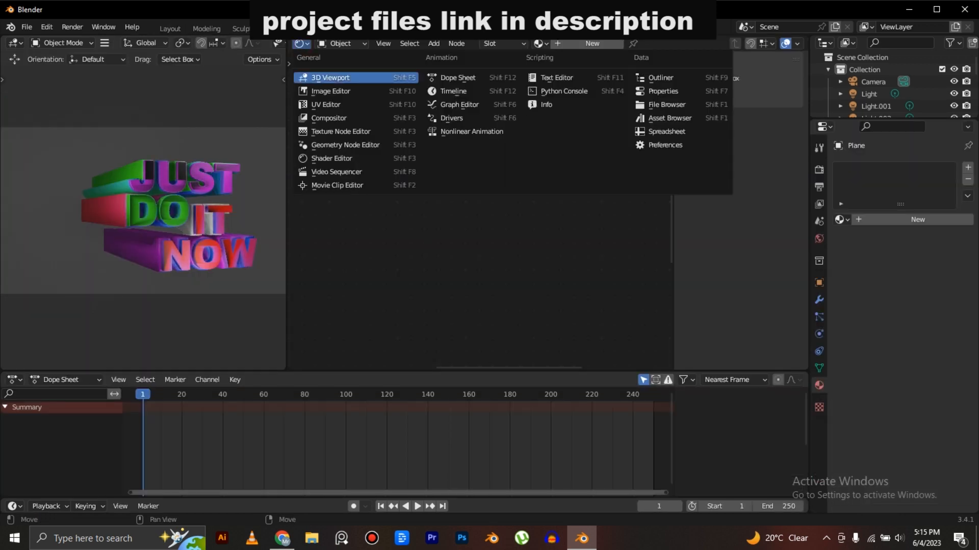
left_click(327, 79)
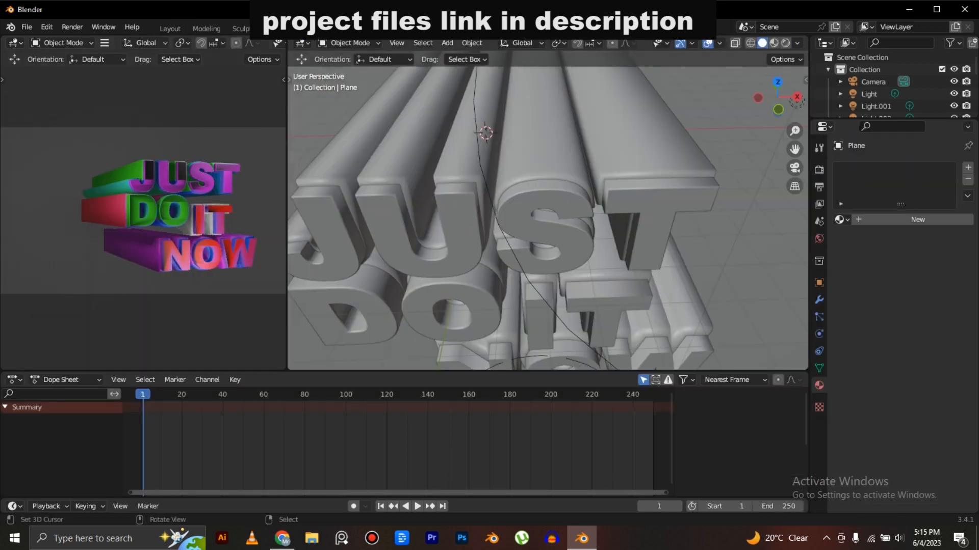
scroll(548, 214, "down", 10)
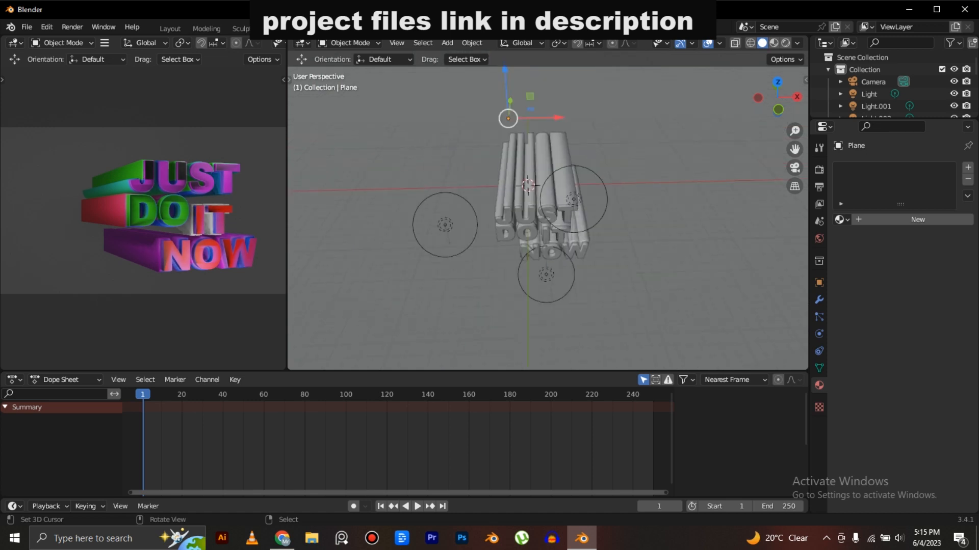
left_click(842, 220)
left_click(802, 261)
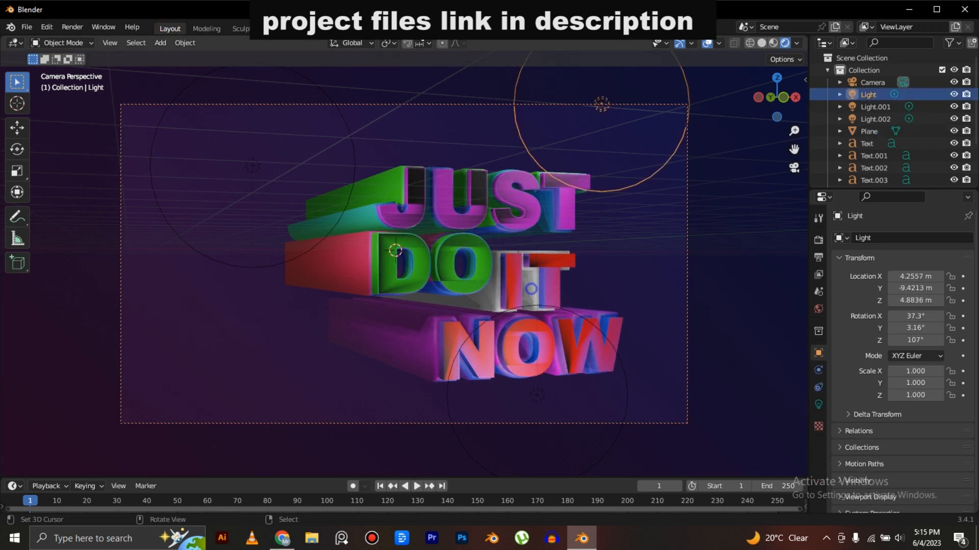
- Assign Material.002 to the extruded layer behind the IT text
right_click(530, 288)
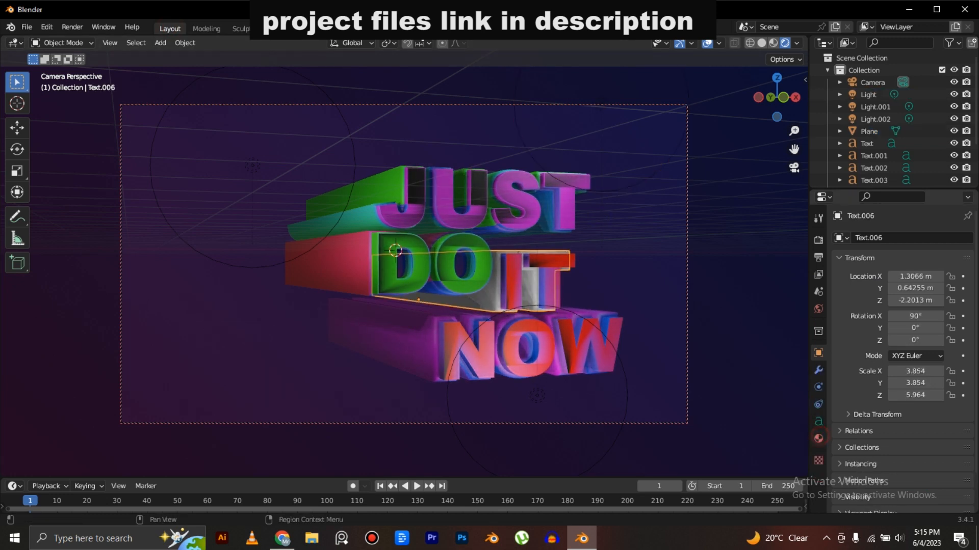
left_click(818, 439)
left_click(838, 290)
left_click(738, 331)
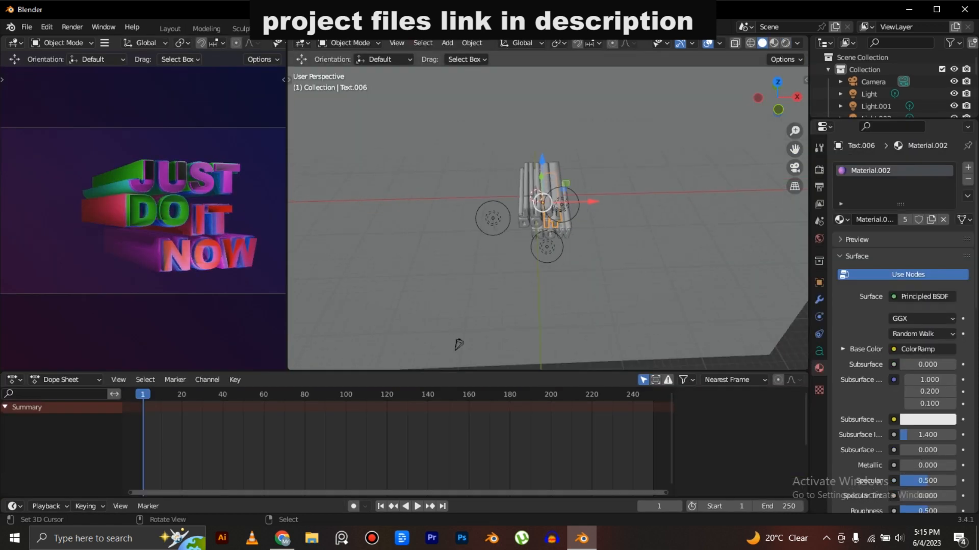
- Duplicate the point light beside the text in wireframe front view and place the copy above the words
key("KP_1")
key("z")
left_click(430, 260)
right_click(497, 194)
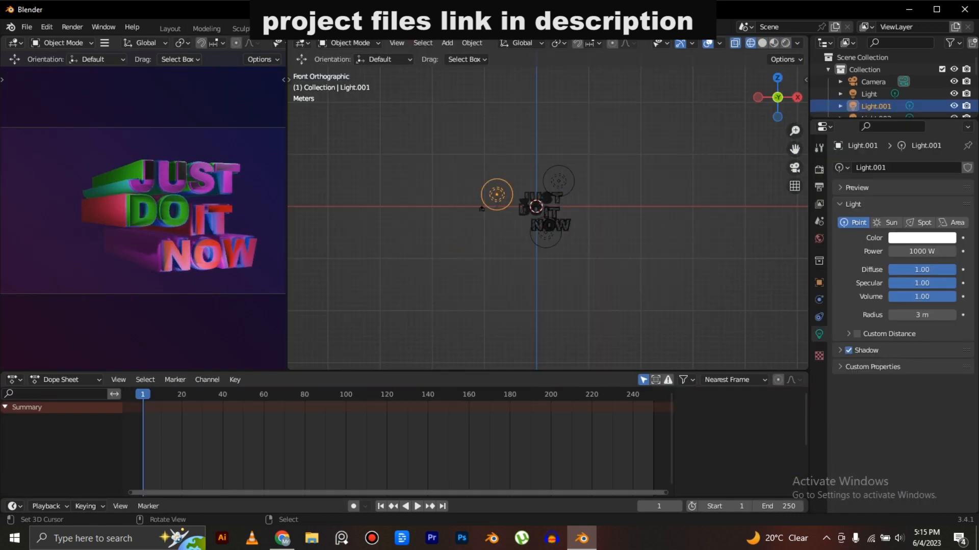
key("shift+d")
left_click(482, 209)
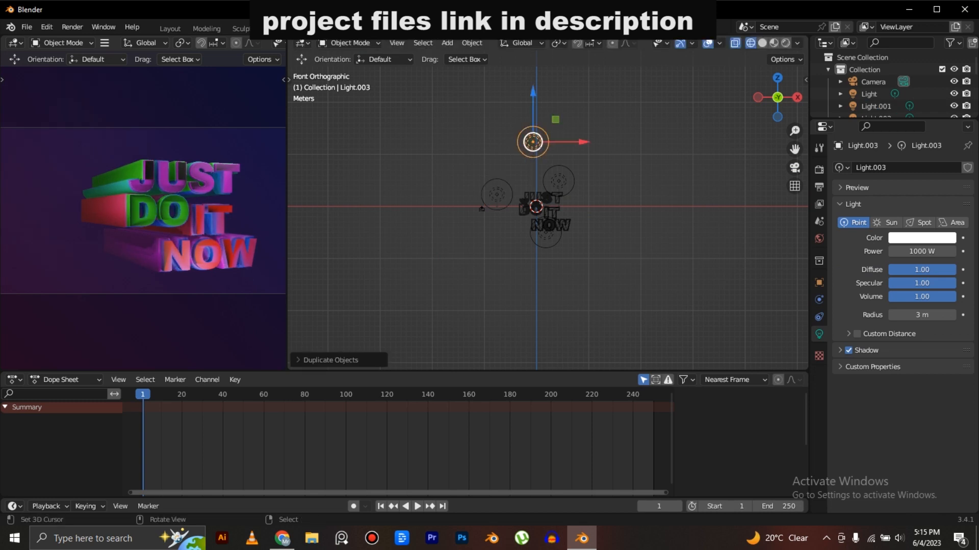
- Change the duplicated light to an Area light and scale it up in top view
key("KP_7")
left_click(953, 223)
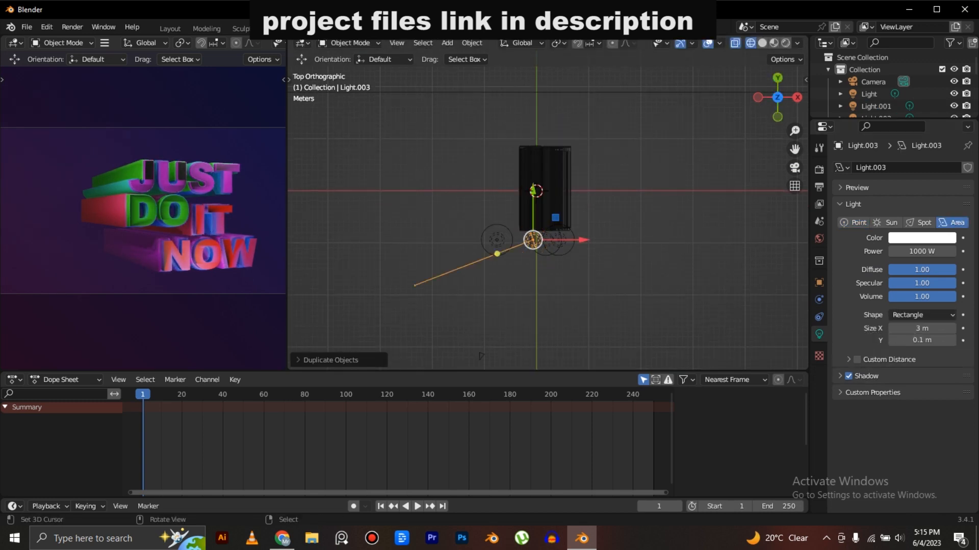
key("w")
key("s")
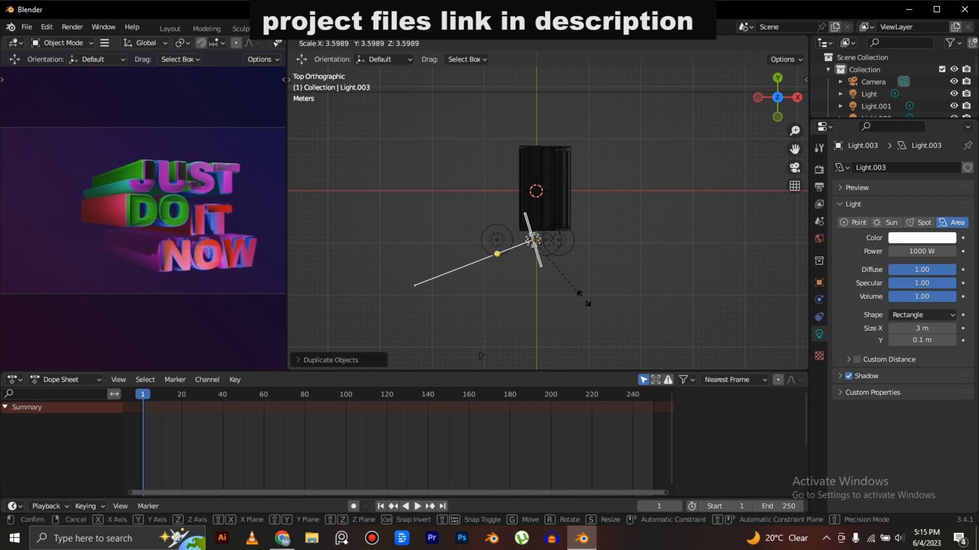
left_click(606, 326)
- Rotate the area light in front view to aim down at the words, enlarge it, and lower it
key("KP_1")
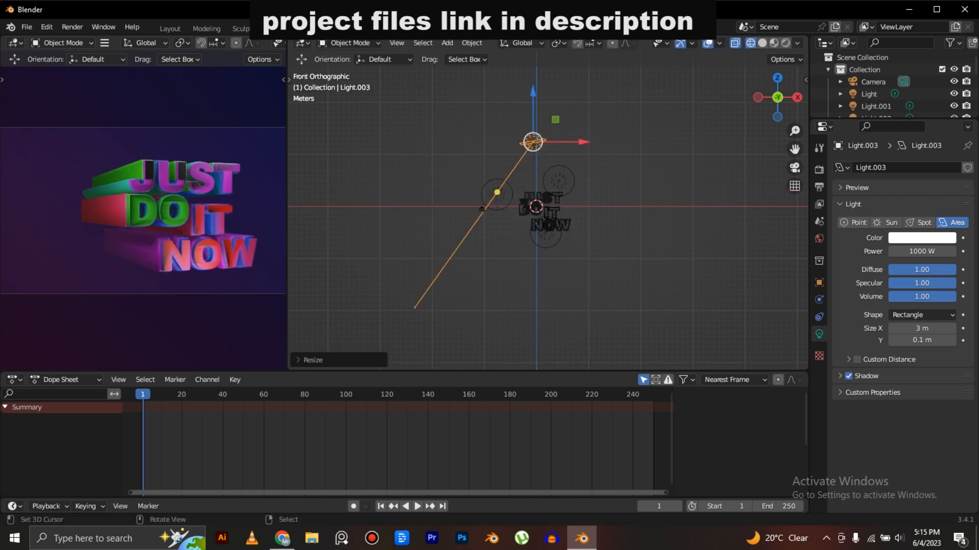
key("r")
left_click(524, 202)
key("s")
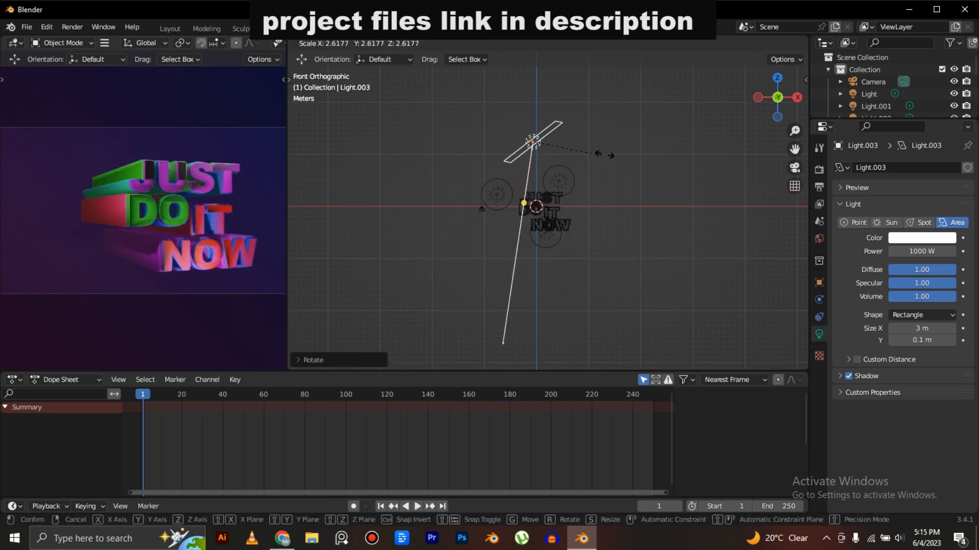
left_click(630, 153)
key("Return")
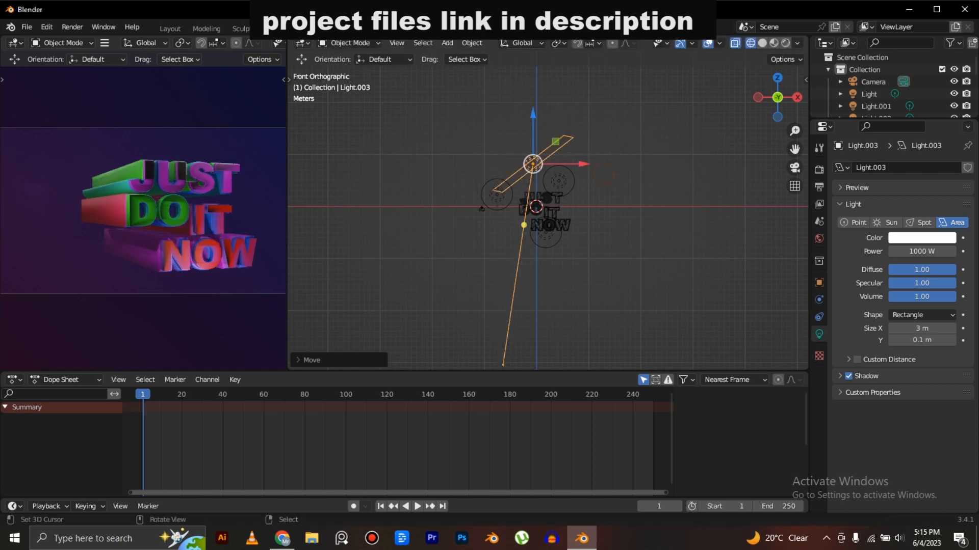
- Level the area light in side view and move it up and back over the text
key("KP_3")
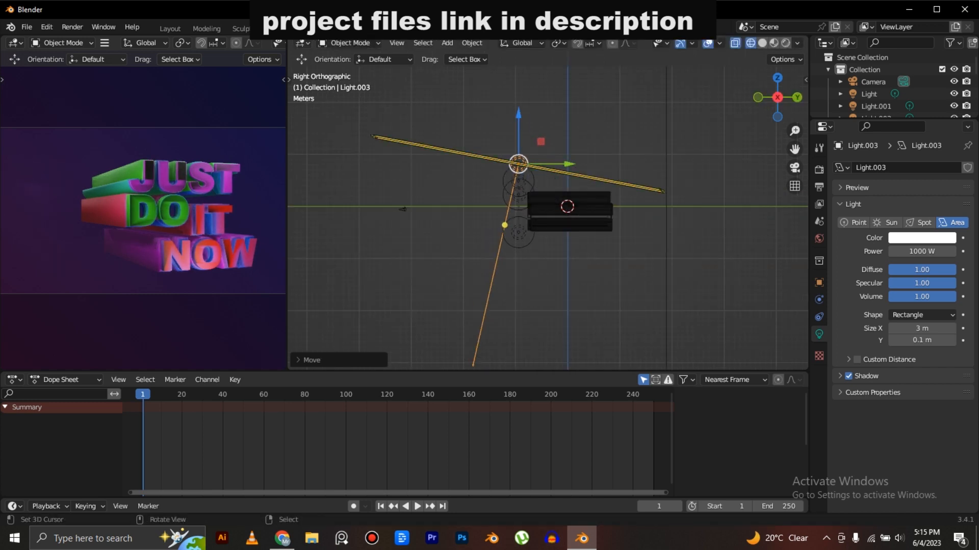
key("r")
key("Return")
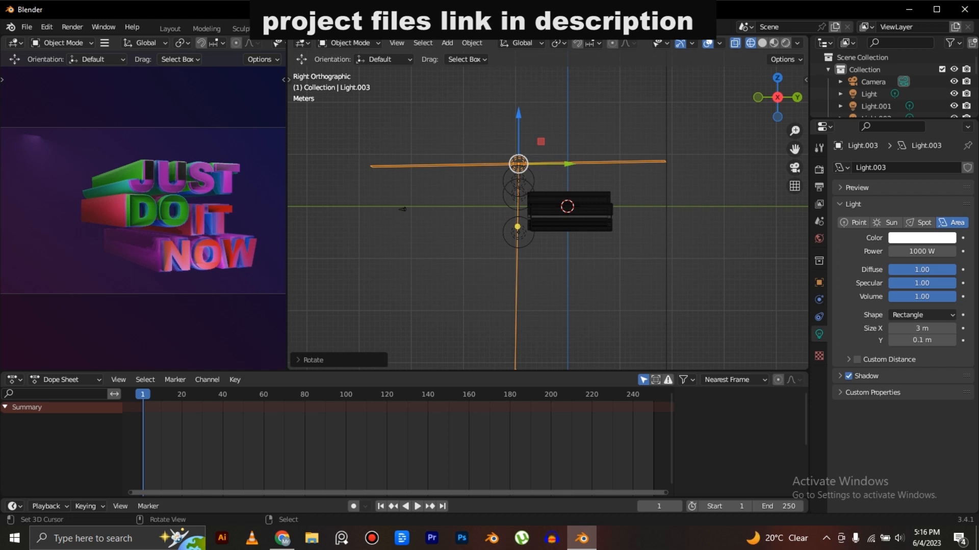
key("g")
key("Return")
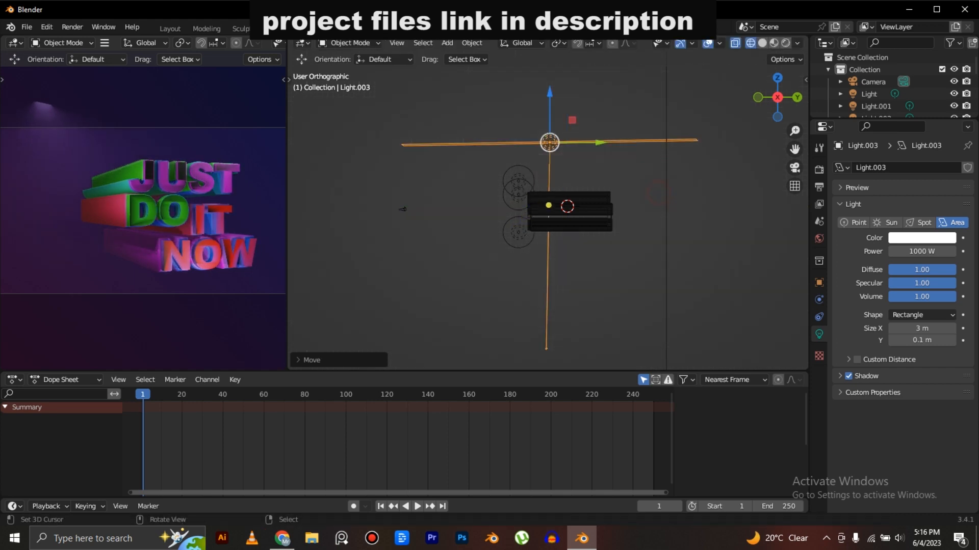
- Rotate the area light in front view to point straight down, enlarge it, and shift it along positive X
key("KP_1")
key("r")
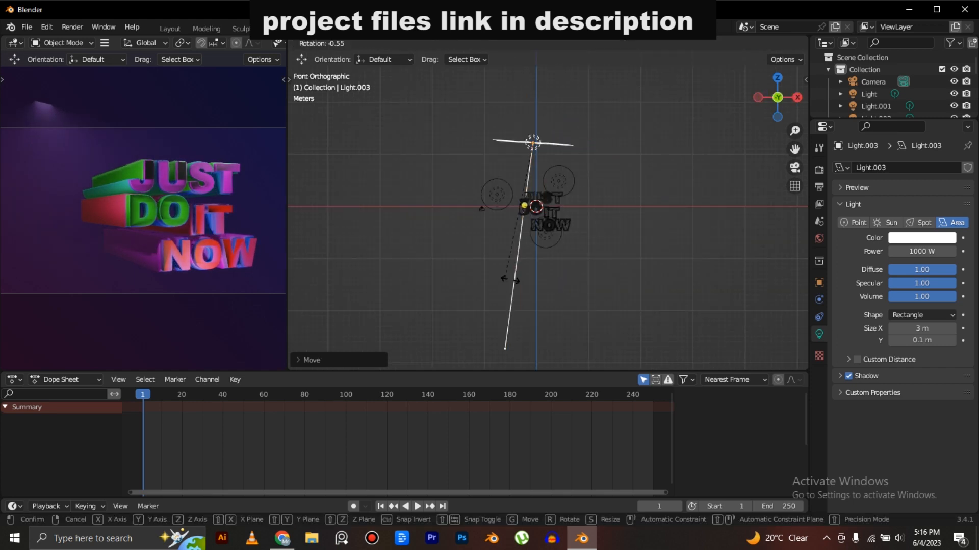
key("Return")
key("s")
key("Return")
key("g")
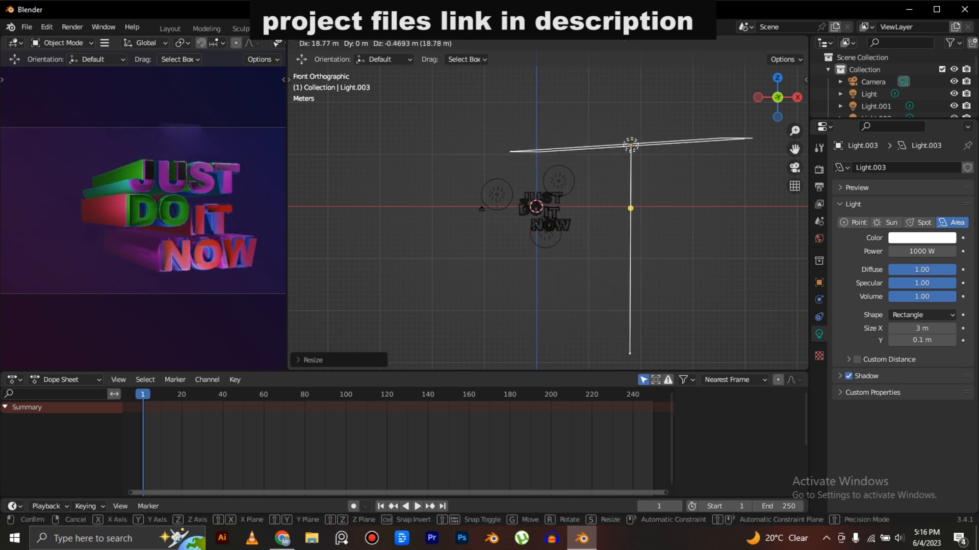
key("Return")
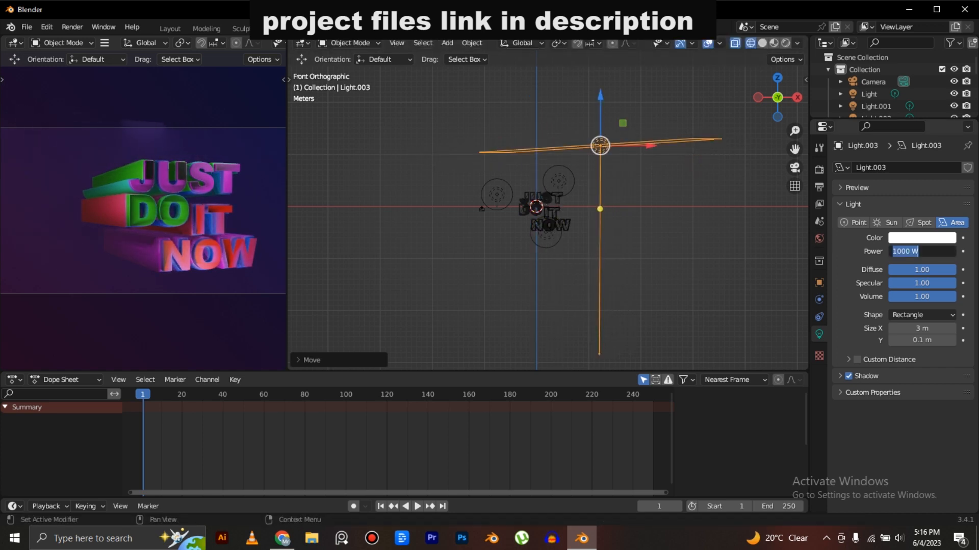
- Set the area light's power to 8000 W and move it back above the words in front view
key("Return")
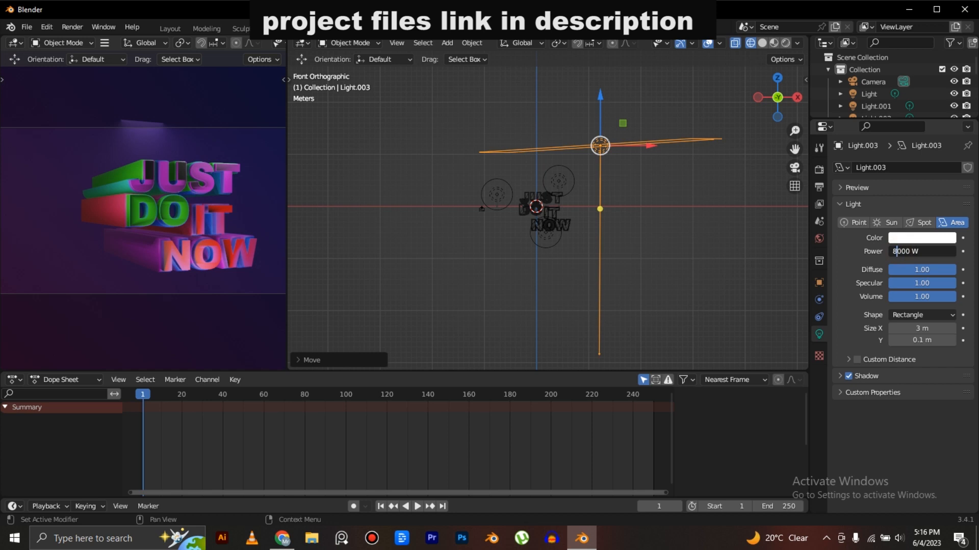
key("Return")
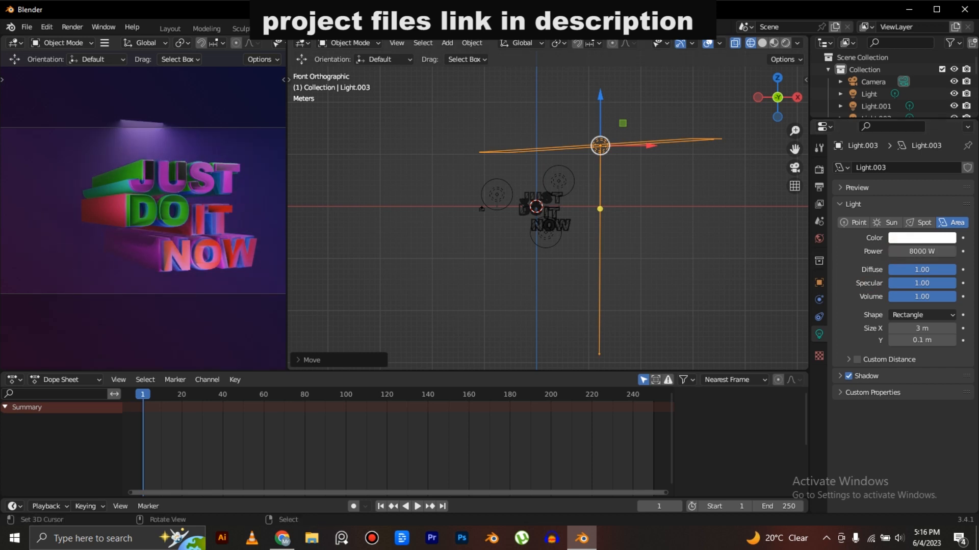
key("g")
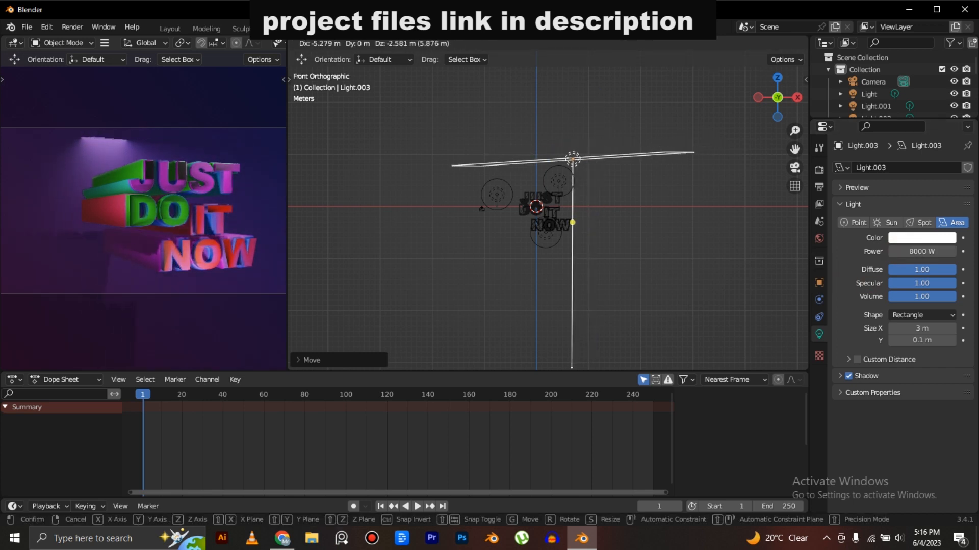
key("Return")
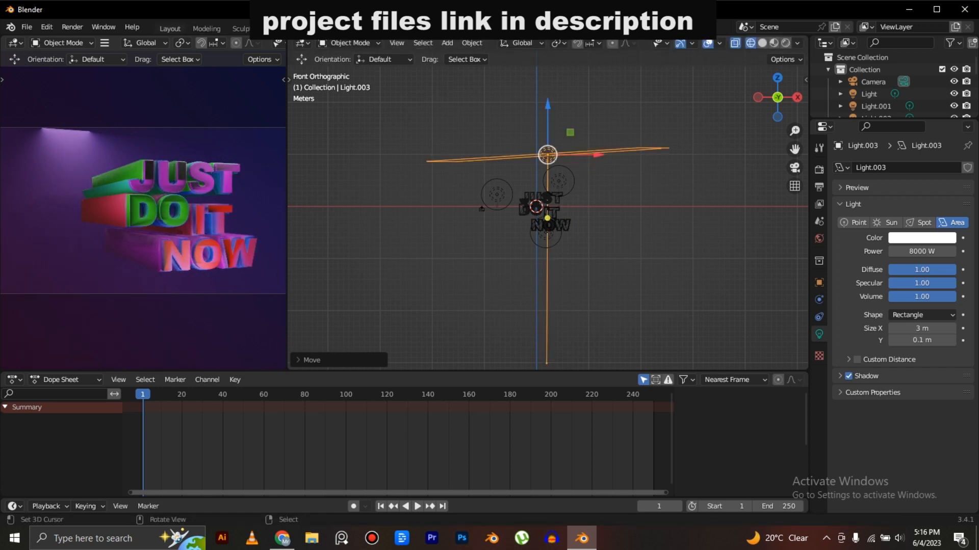
- Rotate the area light slightly in the Layout camera view and move it about -1.24 m in X and -1.6 m in Z
left_click(169, 29)
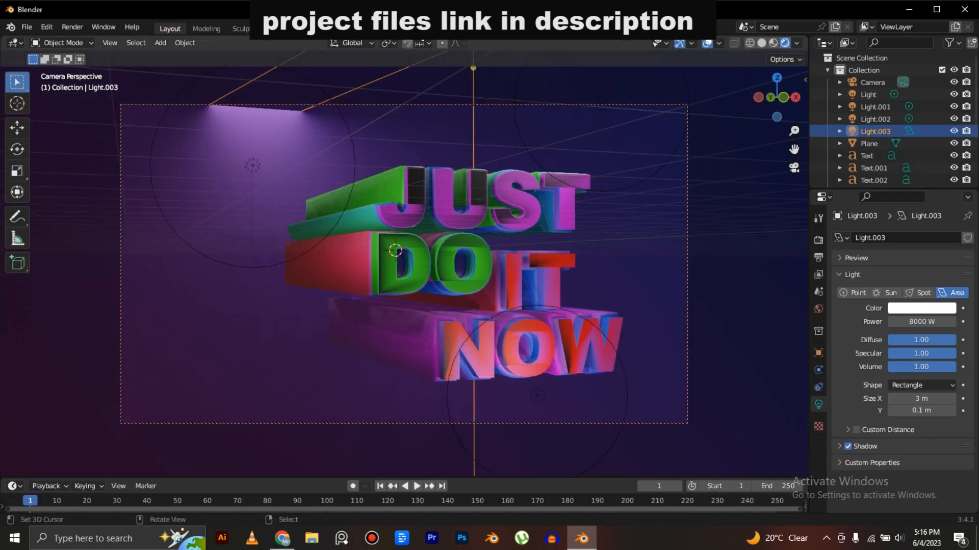
key("r")
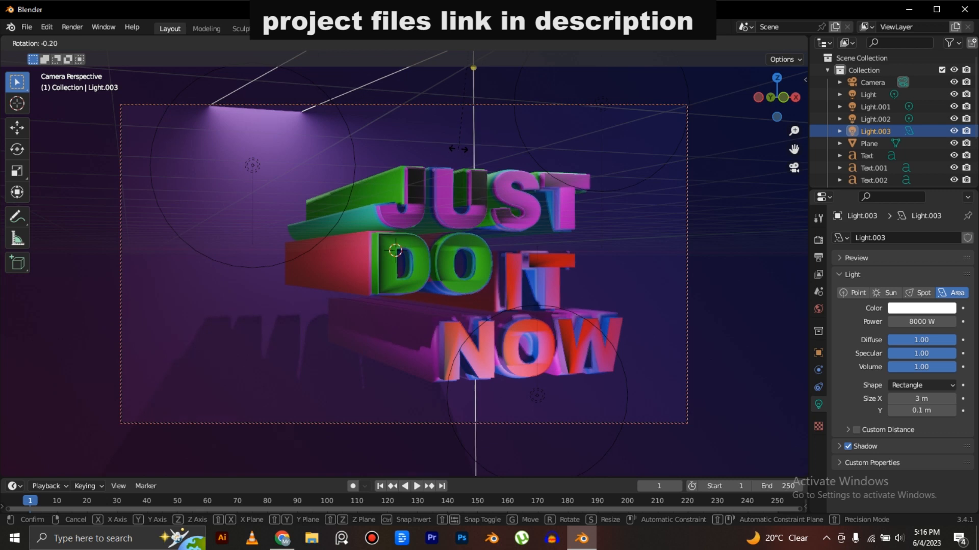
key("g")
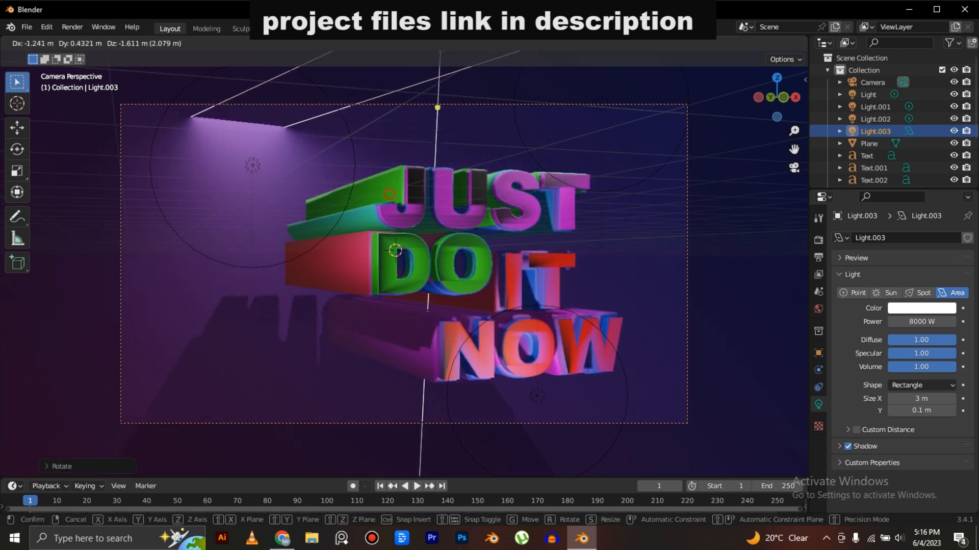
key("Return")
- Duplicate the area light twice, placing the copies in a row along positive X above the words
key("shift+d")
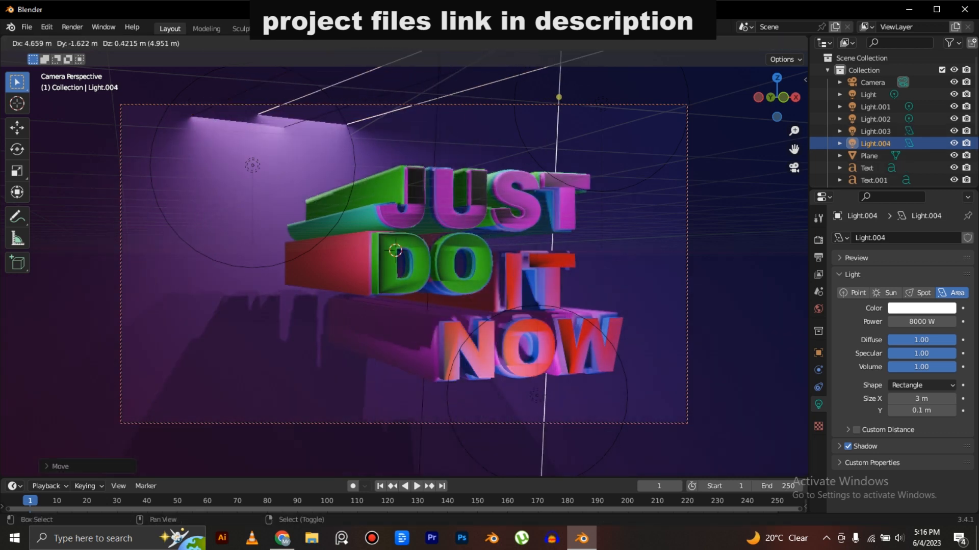
left_click(568, 172)
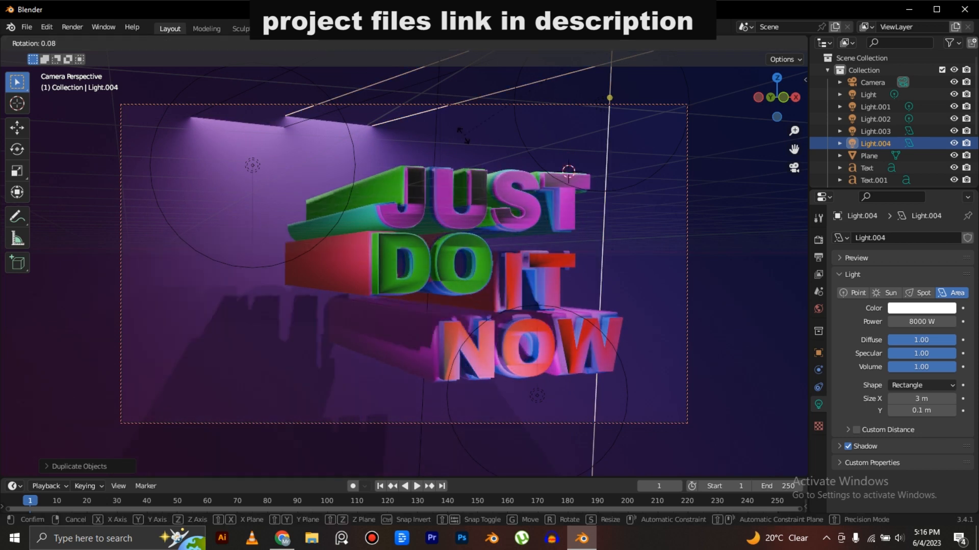
key("shift+d")
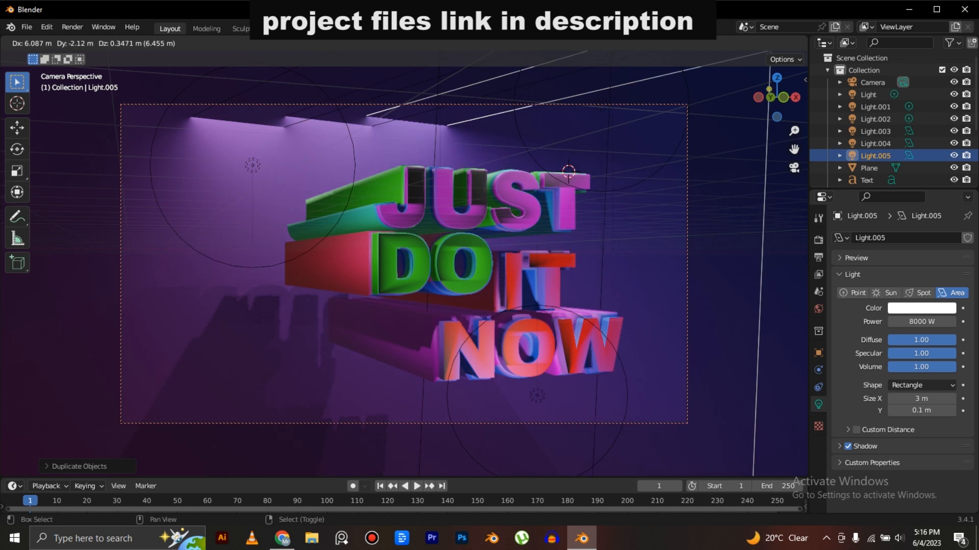
left_click(631, 123)
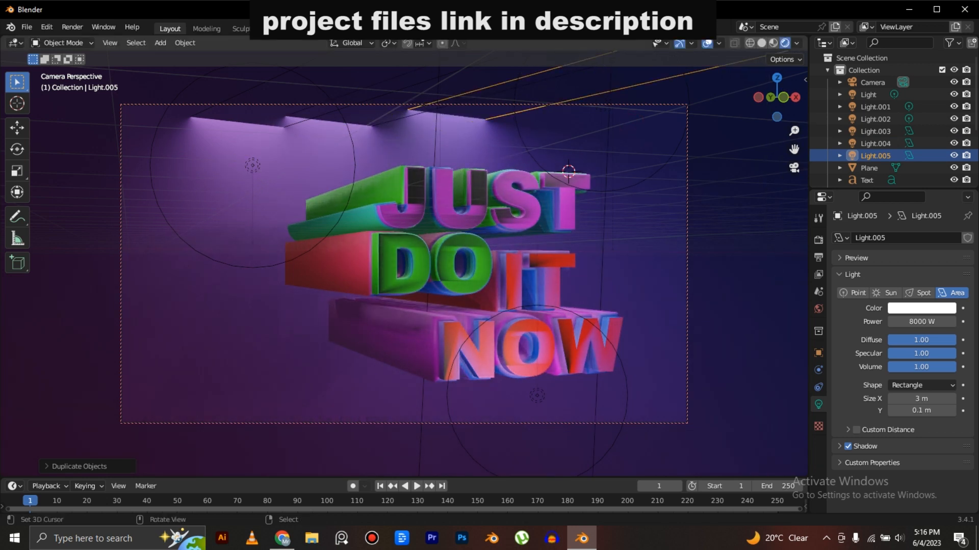
- Reframe the camera shot closer to the words, with the text filling more of the frame
scroll(404, 263, "down", 2)
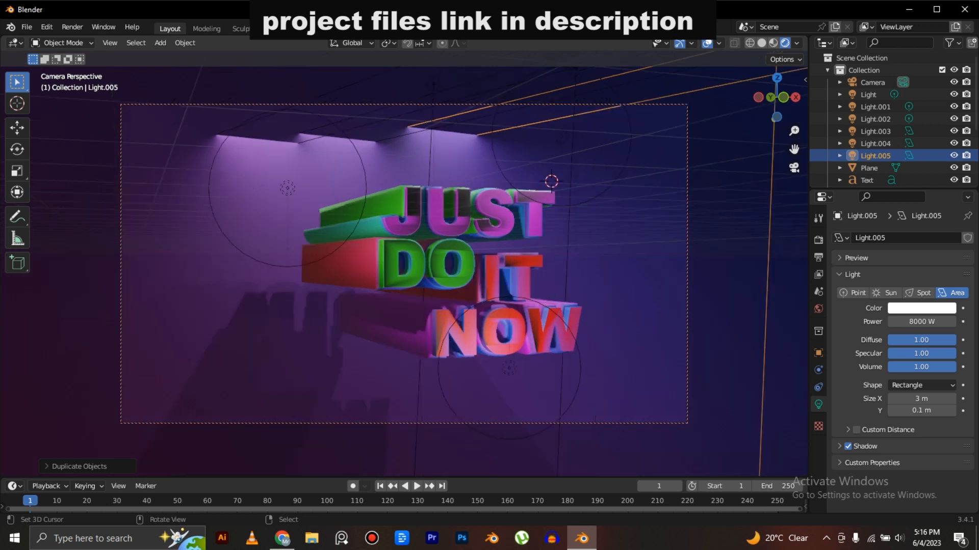
scroll(403, 263, "up", 2)
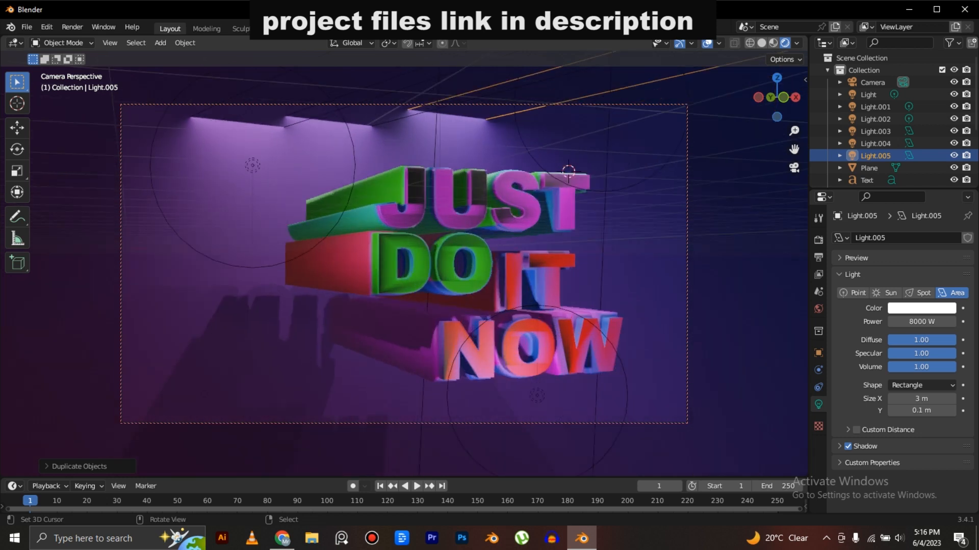
scroll(404, 263, "up", 2)
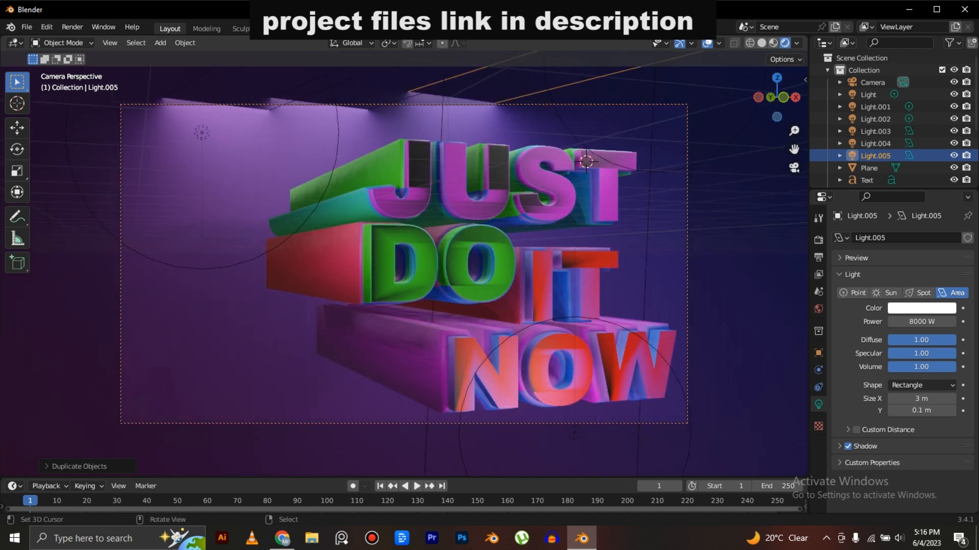
scroll(403, 264, "down", 1)
middle_click_drag(404, 264, 382, 230, "shift")
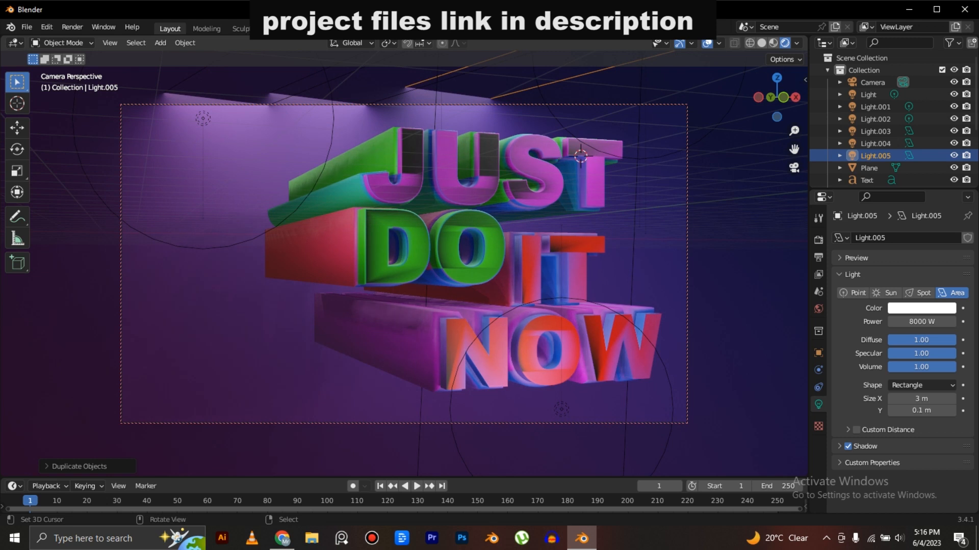
- Select the word JUST in the Animation workspace and display its material nodes in a Shader Editor beside the camera view
left_click(383, 28)
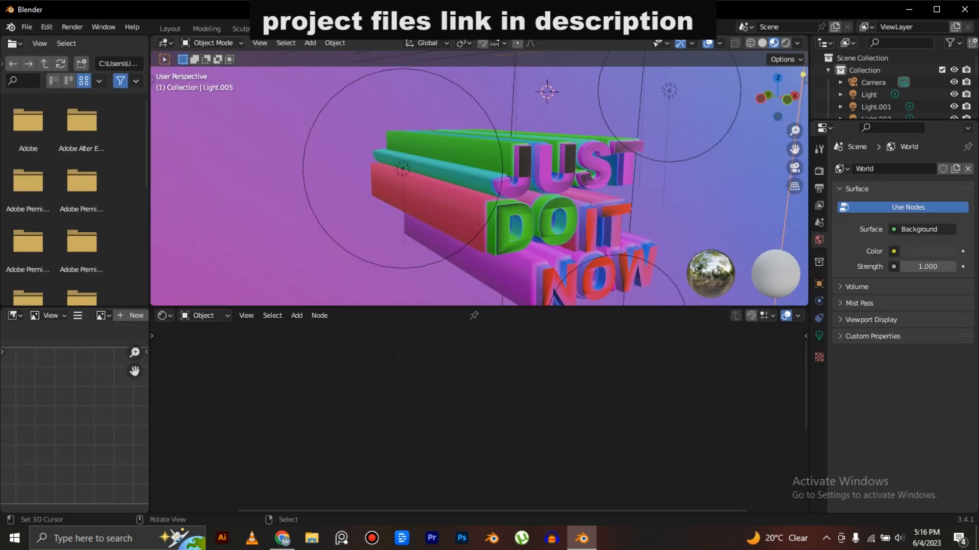
left_click(478, 28)
left_click(432, 28)
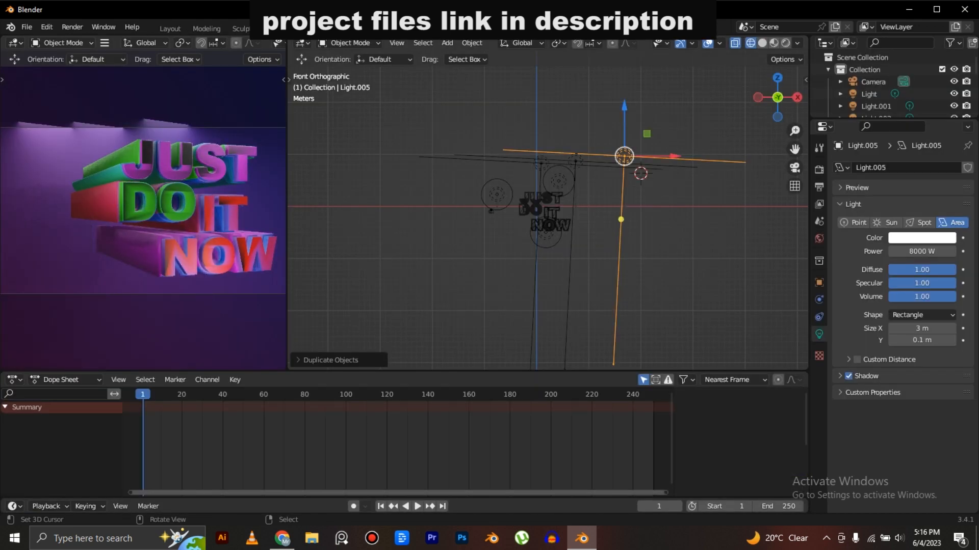
left_click(543, 206)
left_click(302, 43)
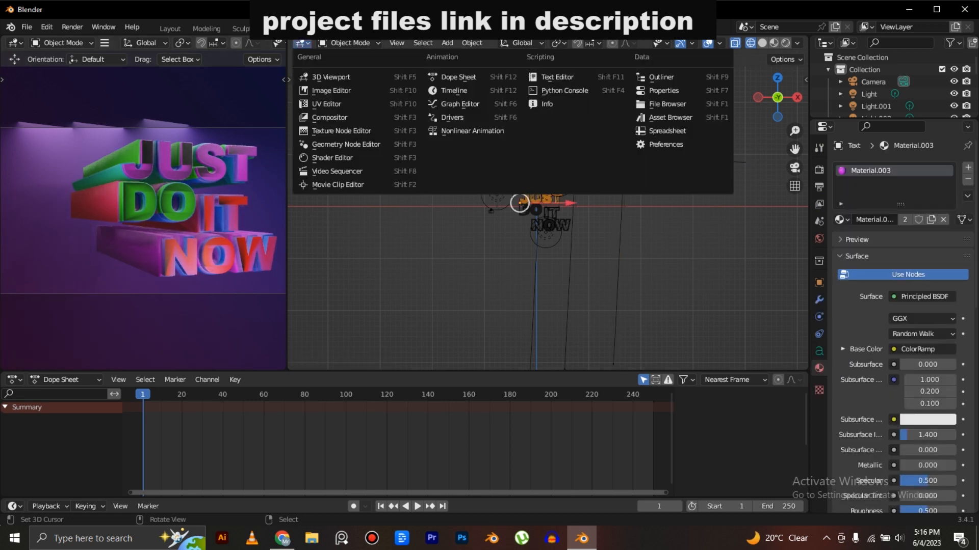
left_click(347, 144)
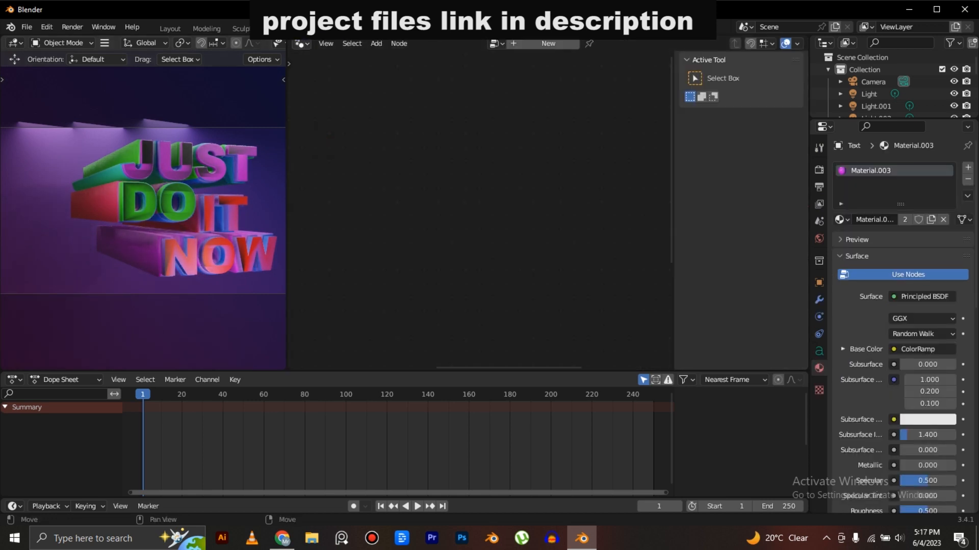
left_click(301, 43)
left_click(332, 158)
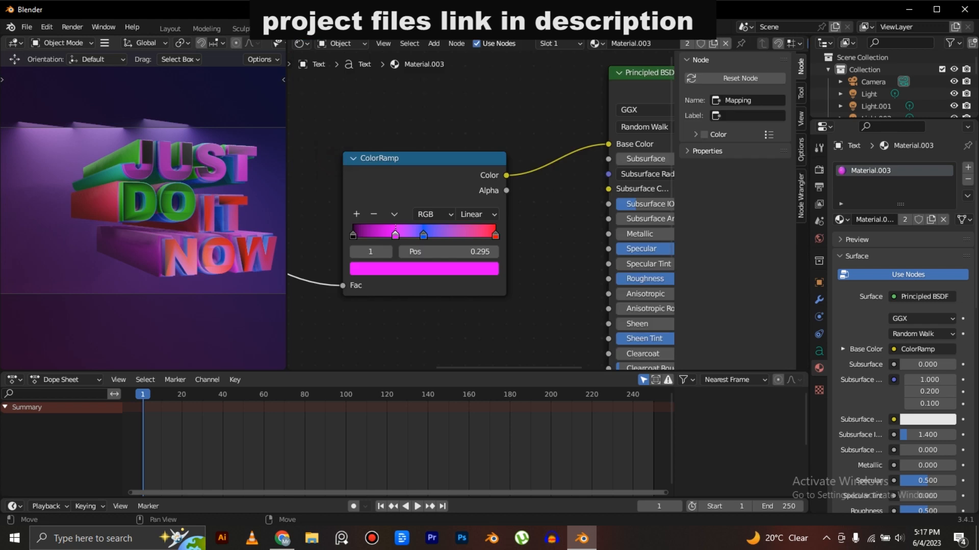
- Recolor the magenta ColorRamp stop at position 0.295 of the JUST material to yellow-green
scroll(480, 211, "up", 2)
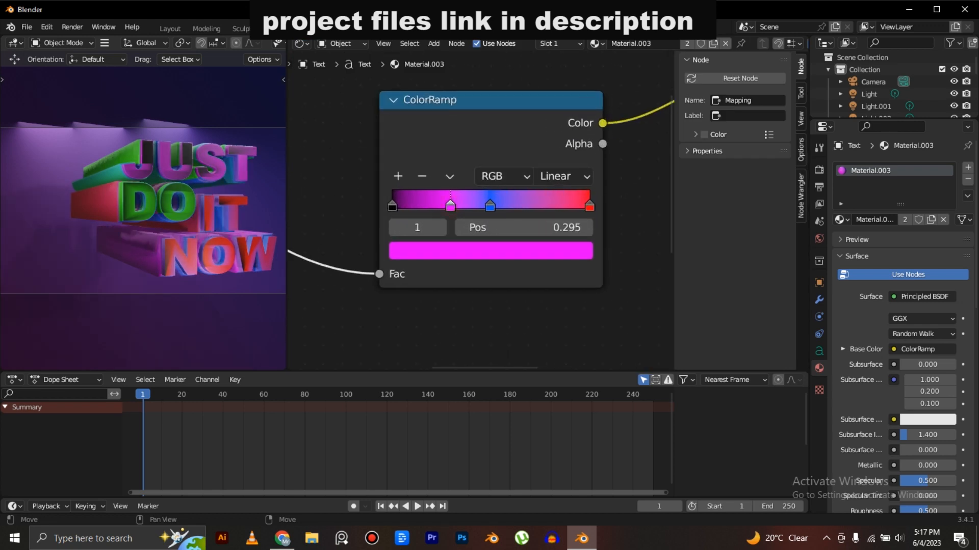
left_click(479, 251)
mouse_move(531, 367)
left_mouse_down()
mouse_move(496, 402)
mouse_move(468, 408)
mouse_move(422, 391)
mouse_move(468, 336)
mouse_move(459, 344)
mouse_move(409, 331)
mouse_move(411, 376)
mouse_move(444, 403)
mouse_move(504, 398)
mouse_move(535, 331)
mouse_move(521, 294)
mouse_move(497, 275)
mouse_move(468, 339)
left_mouse_up()
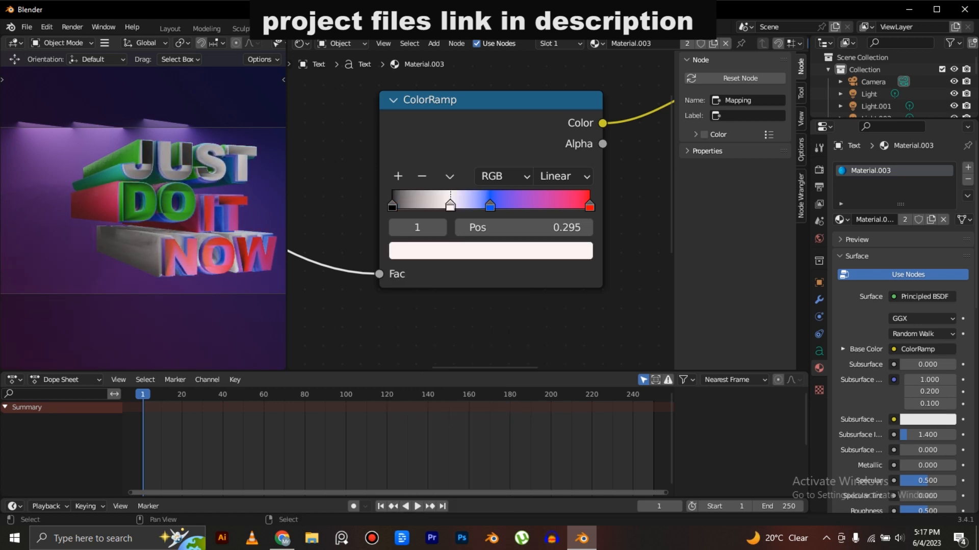
left_click(462, 252)
mouse_move(549, 270)
left_mouse_down()
mouse_move(549, 350)
mouse_move(550, 271)
left_mouse_up()
mouse_move(450, 352)
left_mouse_down()
mouse_move(428, 395)
mouse_move(399, 348)
left_mouse_up()
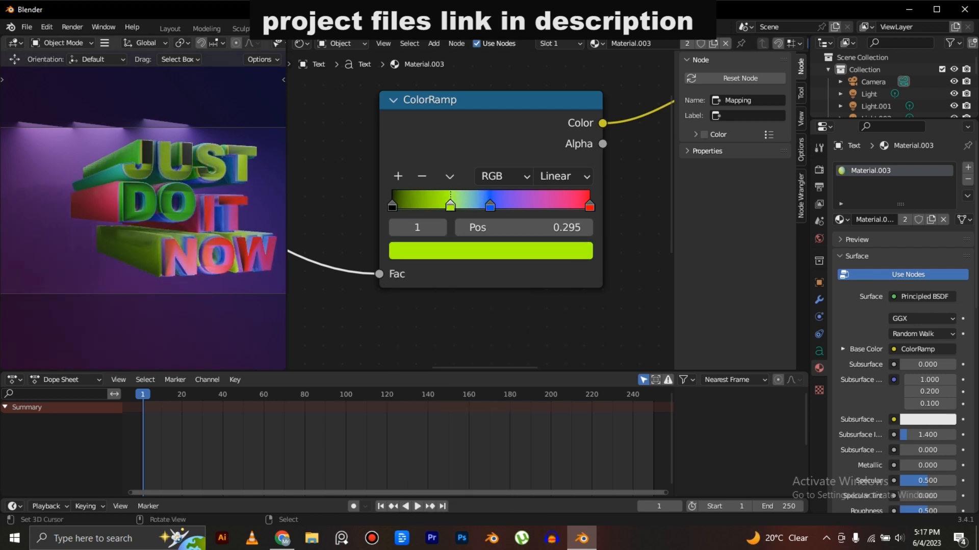
- Select the word IT and change its ColorRamp stop at position 0.495 to light sky blue
left_click(230, 212)
left_click(490, 205)
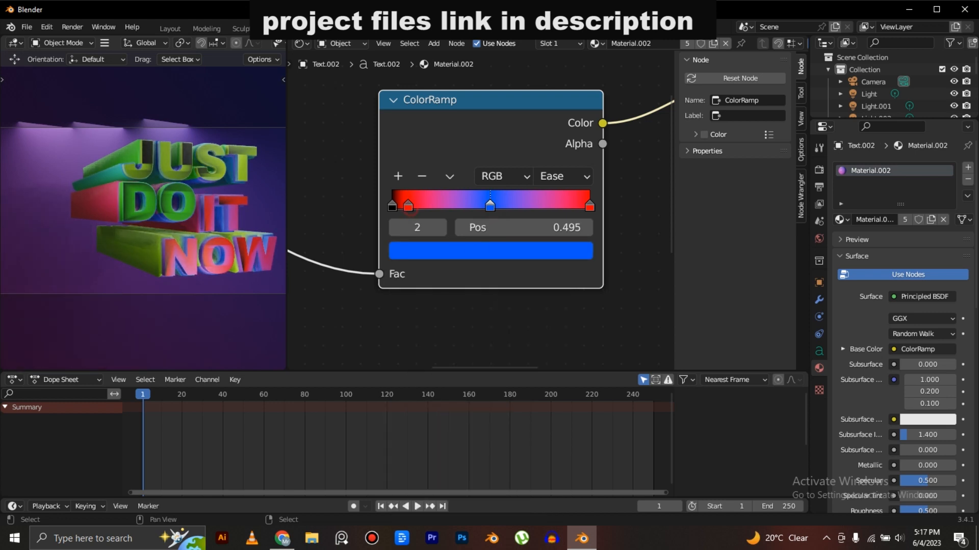
left_click(448, 252)
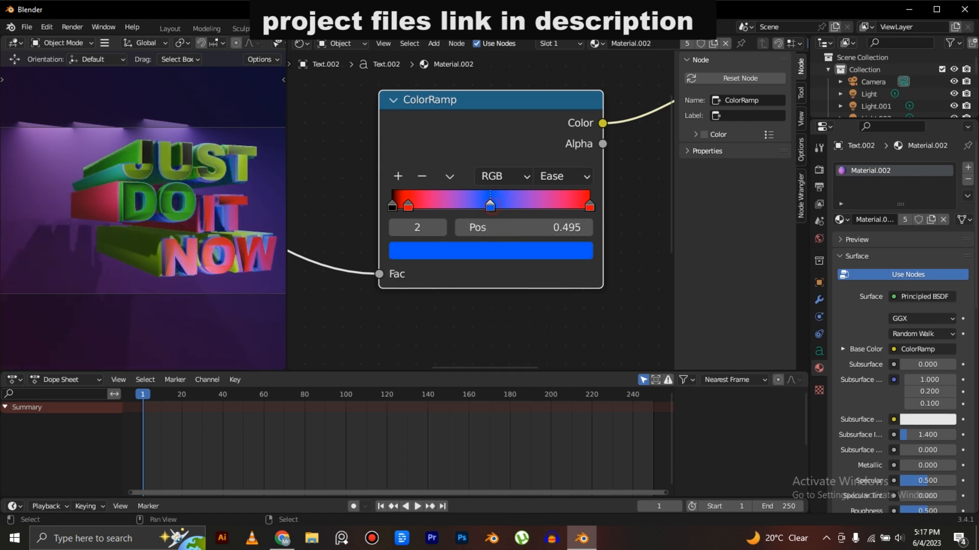
left_click(486, 251)
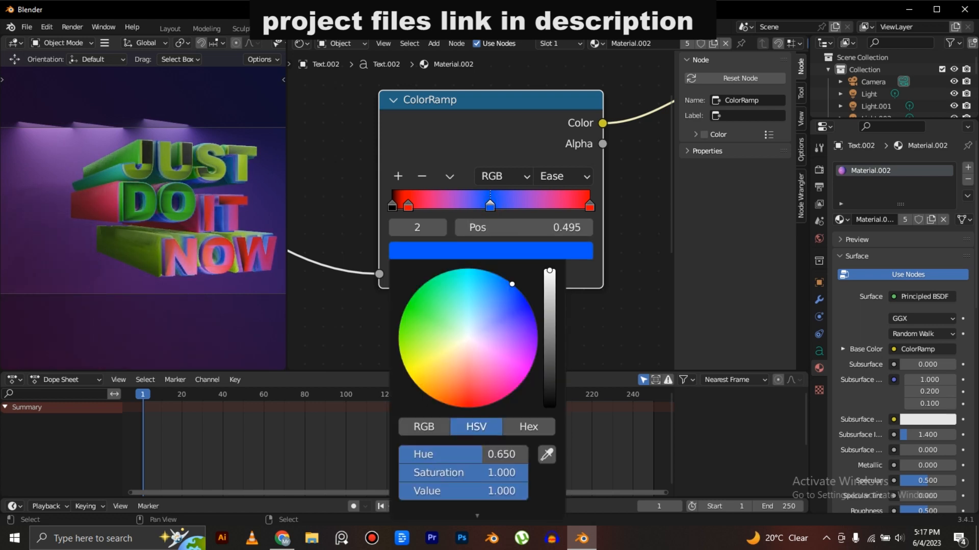
left_click_drag(512, 284, 464, 268)
left_click_drag(414, 294, 503, 277)
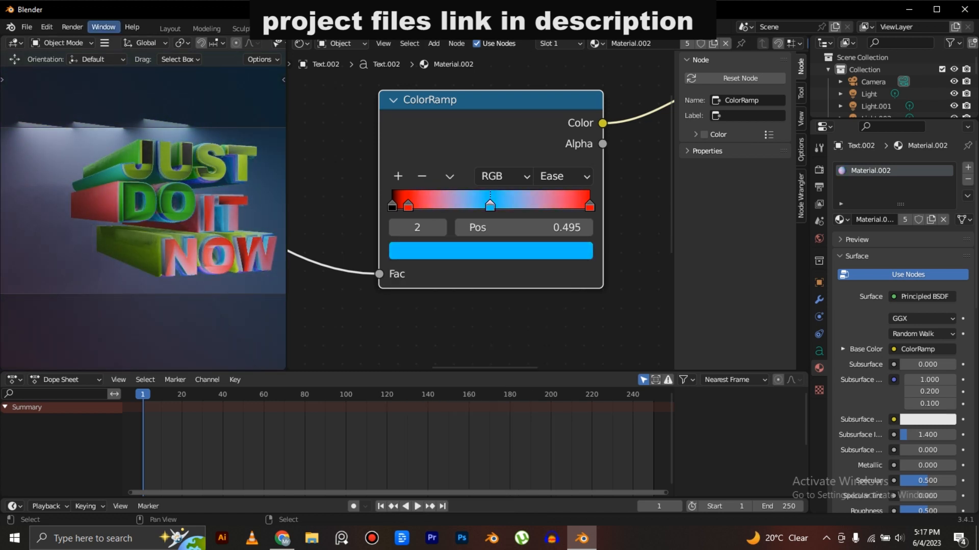
- Enable Ambient Occlusion in the Eevee render settings, then try Screen Space Reflections and switch it back off
left_click(170, 28)
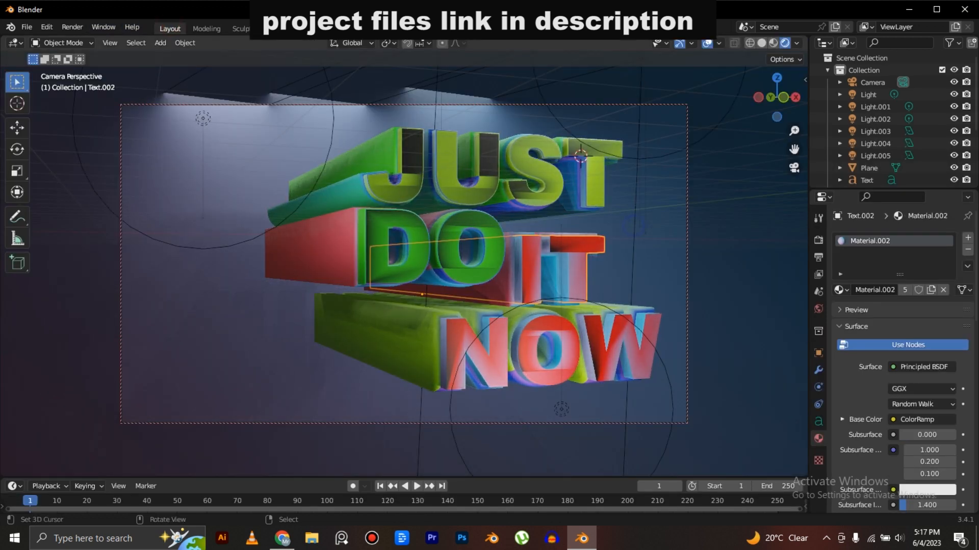
right_click(634, 226)
left_click(818, 240)
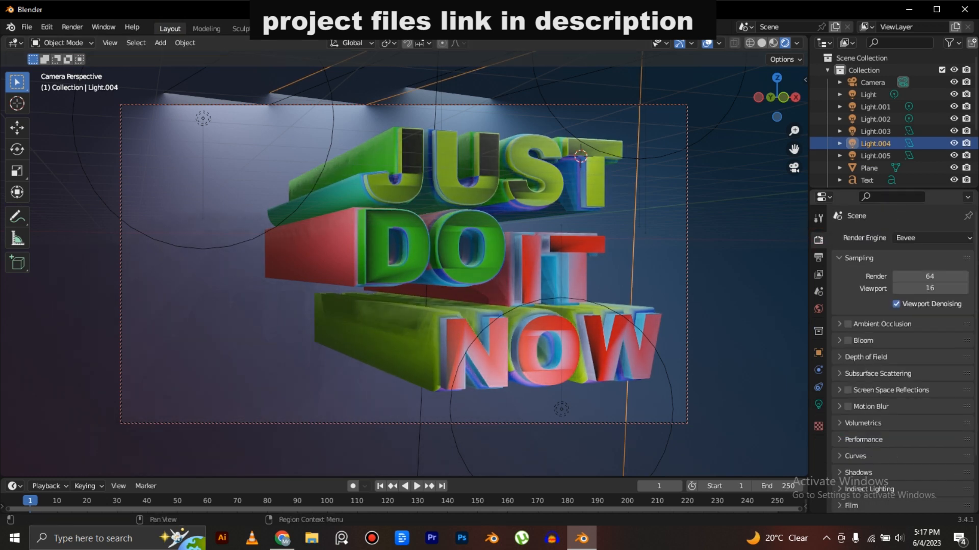
left_click(848, 324)
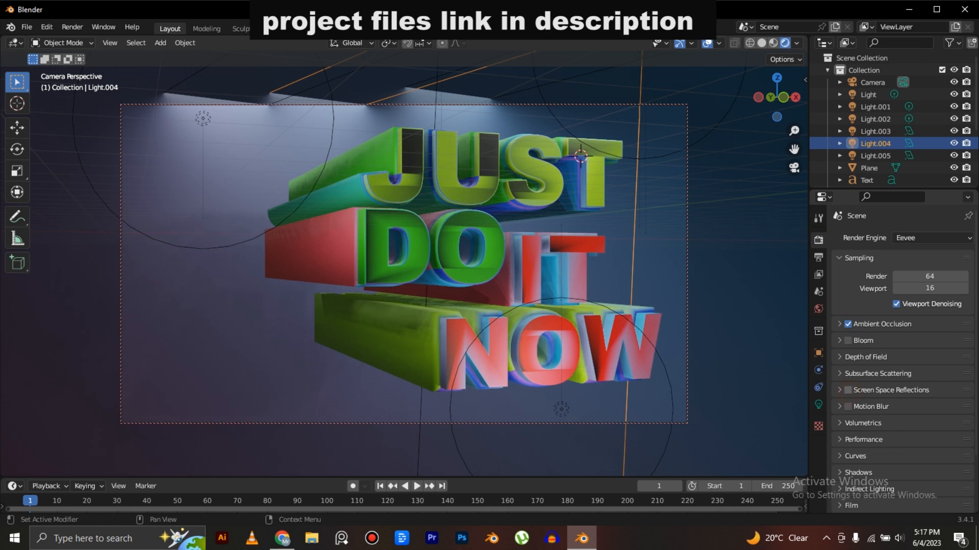
left_click(847, 390)
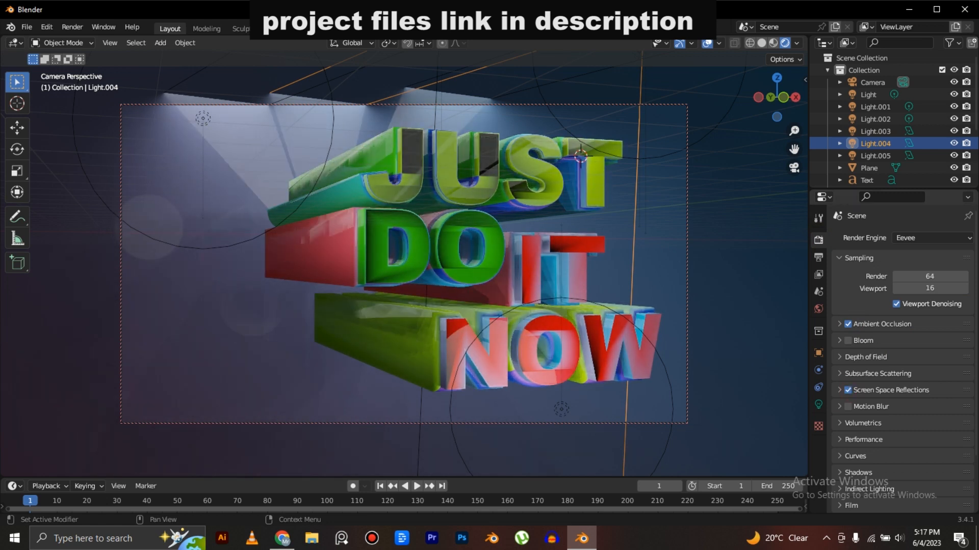
left_click(847, 390)
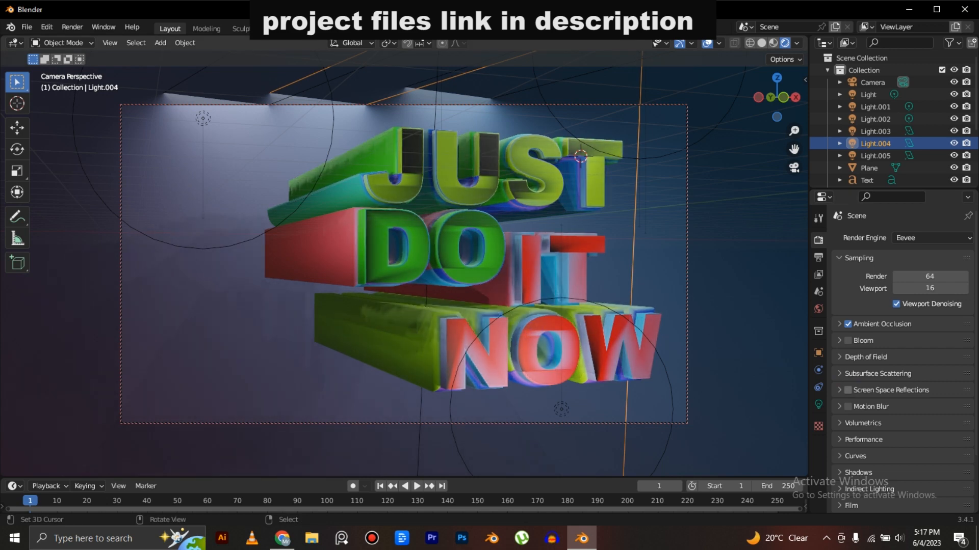